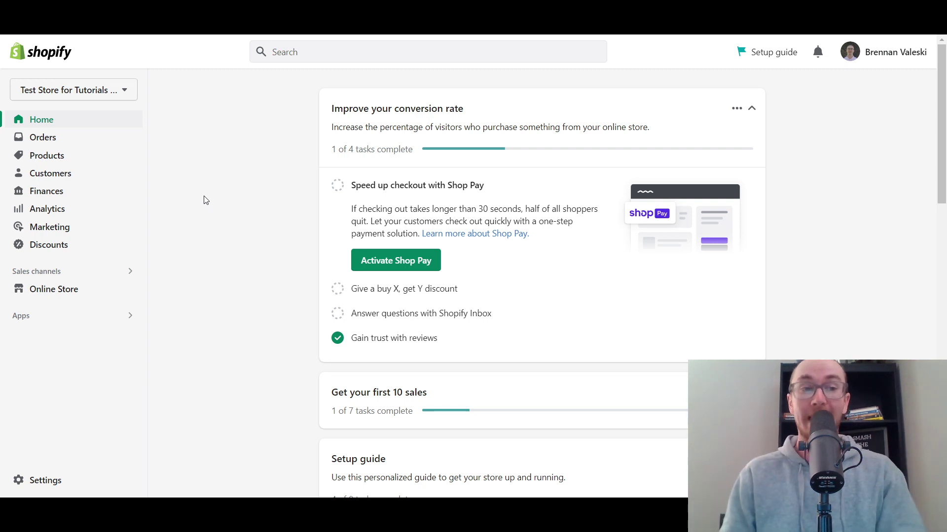
Open the store's product collections and start creating a new collection.
click(58, 160)
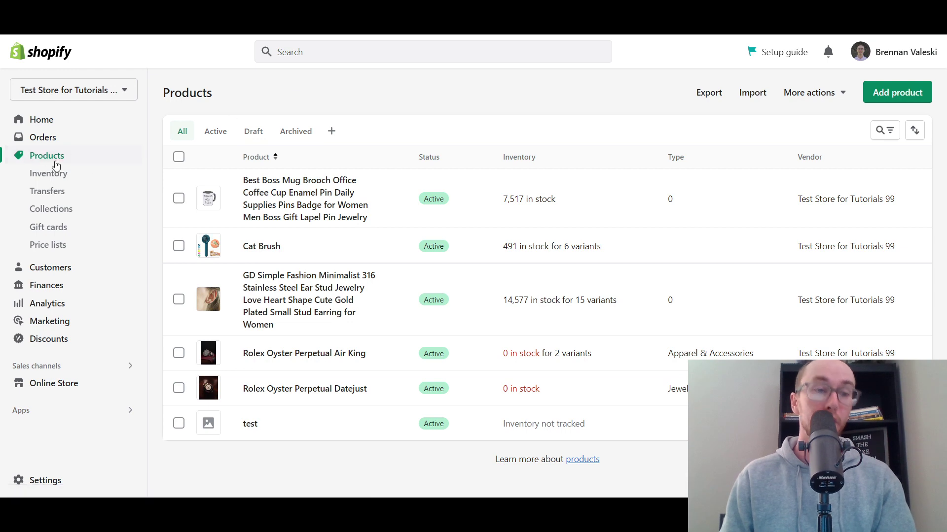
click(47, 216)
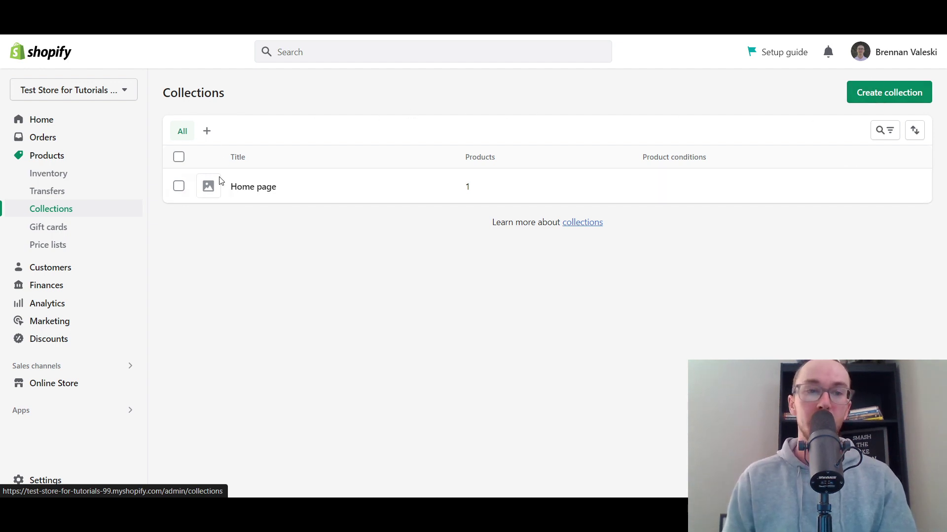
click(890, 94)
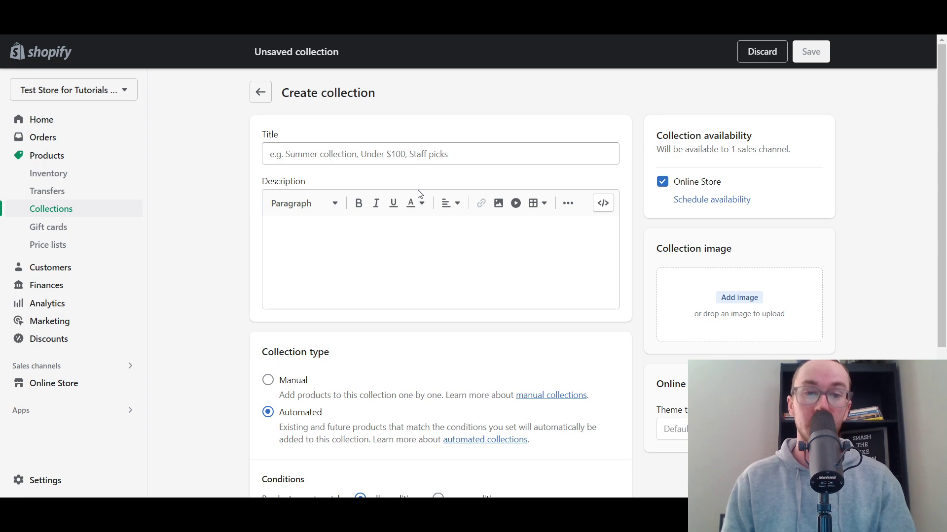
Title the new collection "Watch".
scroll(929, 247, down, 3)
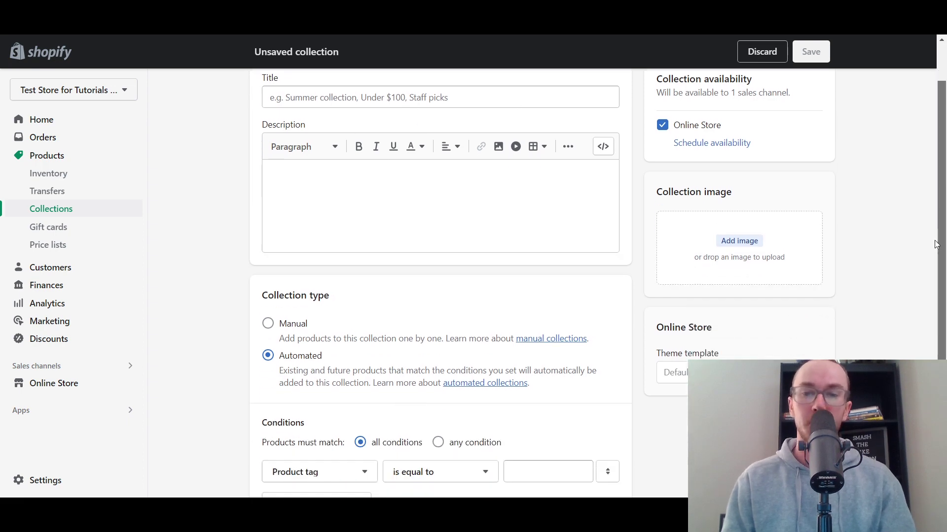
scroll(930, 247, up, 3)
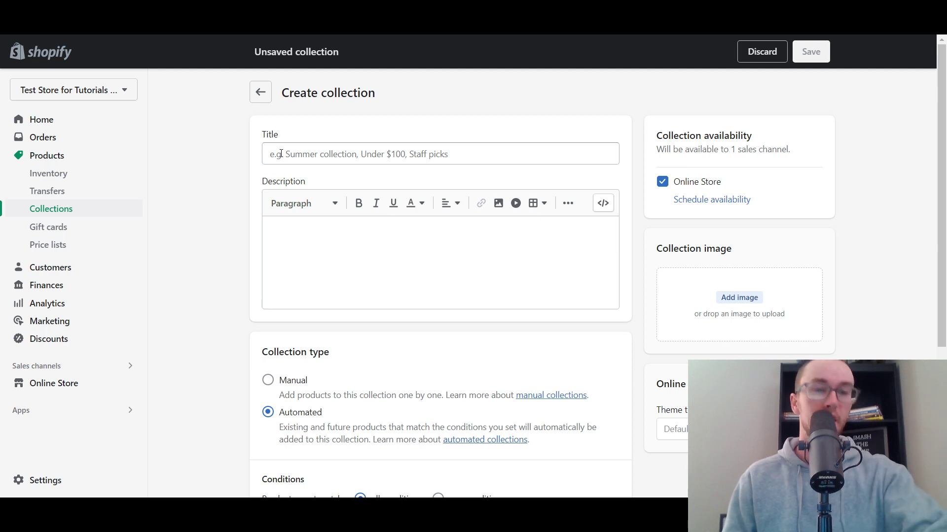
click(276, 154)
text(Watch)
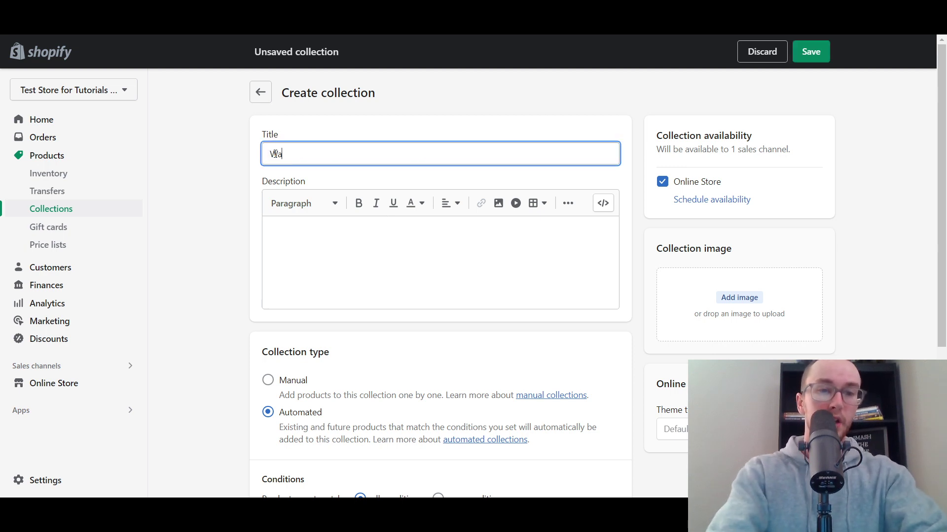
click(229, 152)
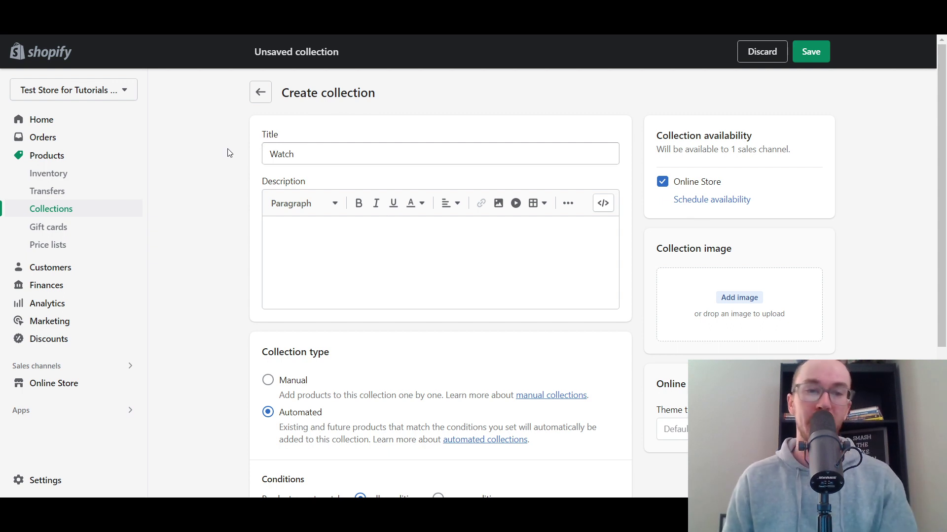
click(384, 159)
click(397, 132)
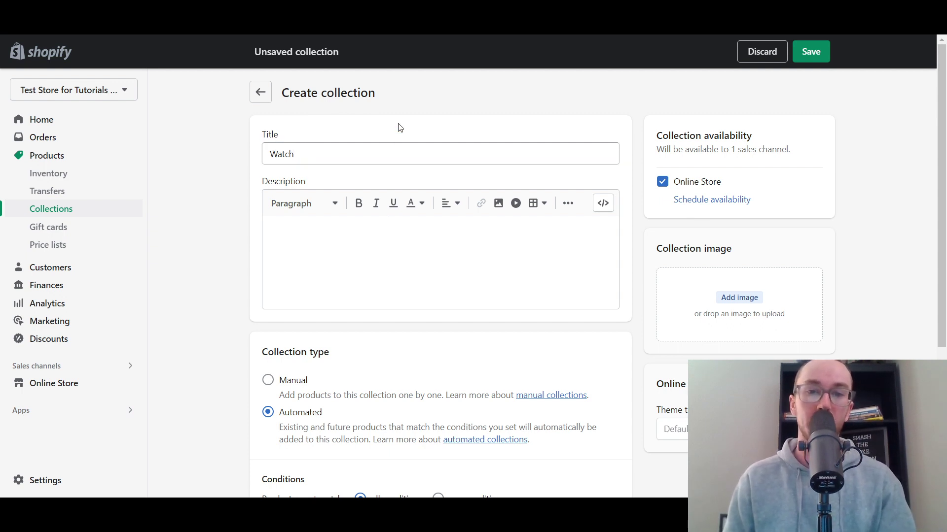
Enter "Leather imported watches, genuine." as the collection's description.
drag(262, 186, 306, 182)
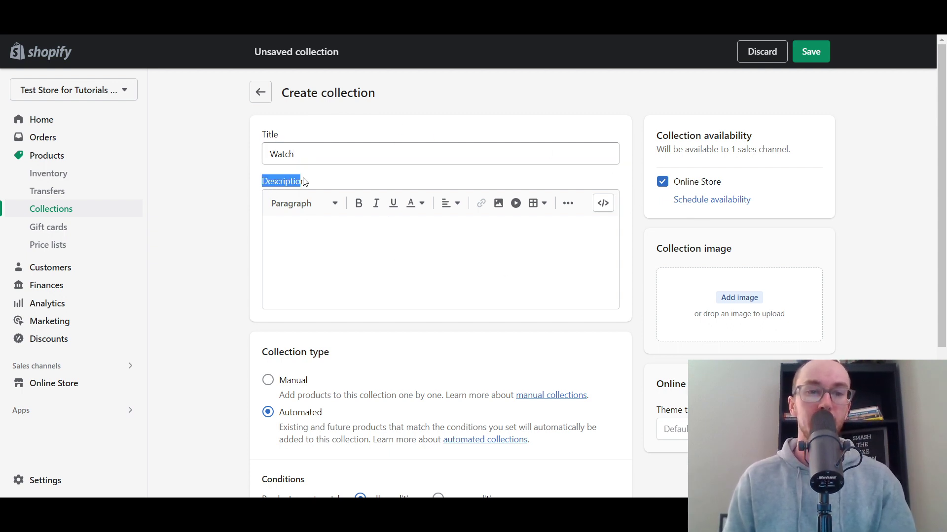
click(335, 185)
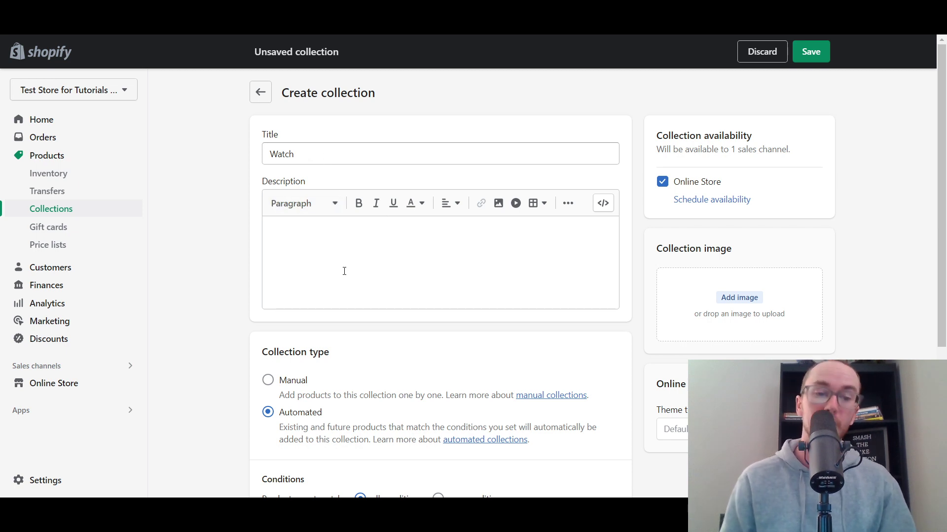
click(325, 262)
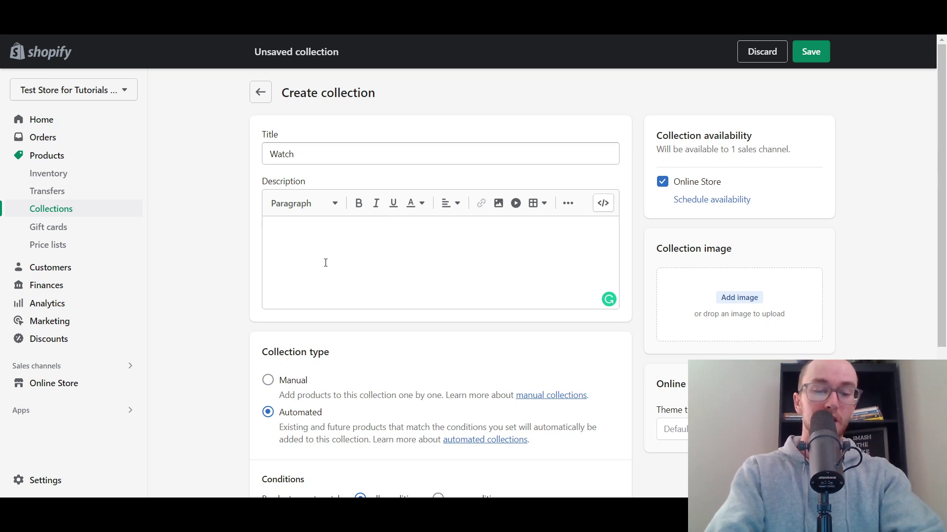
text(Leather im)
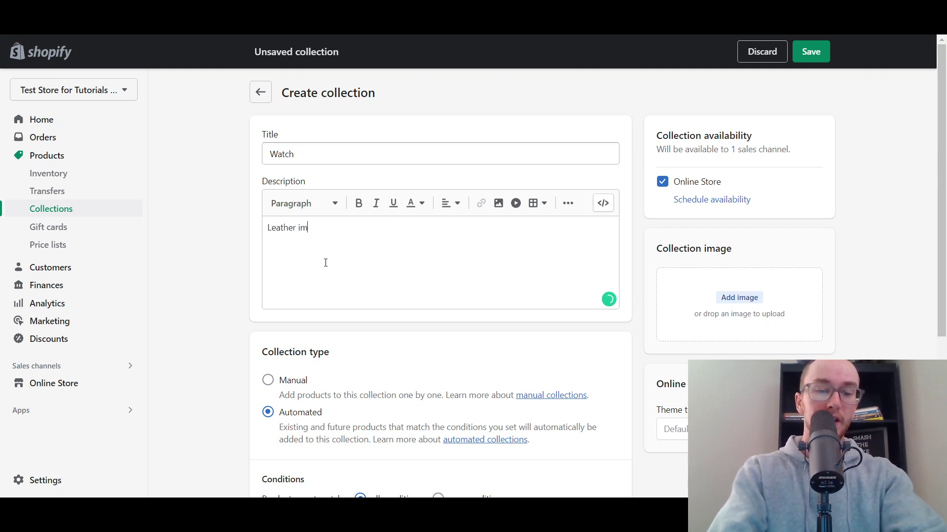
text(ported watches)
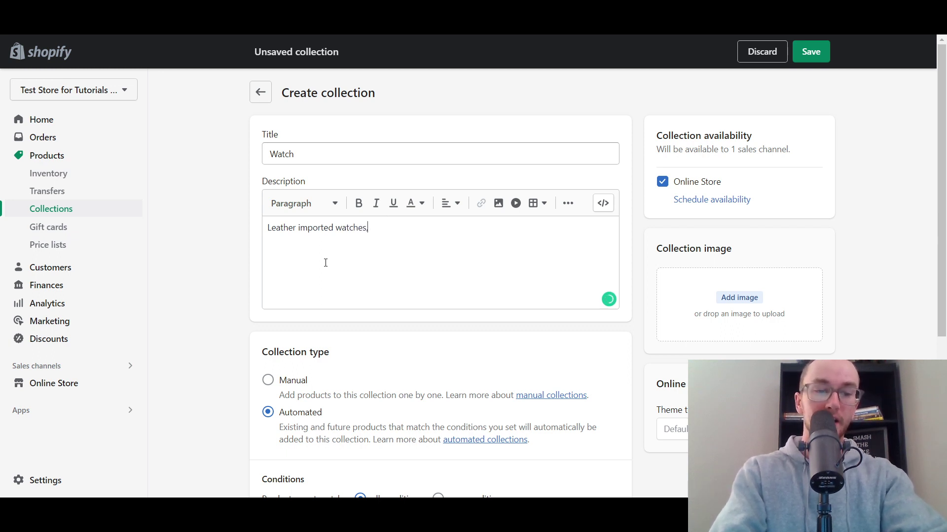
text(, 100)
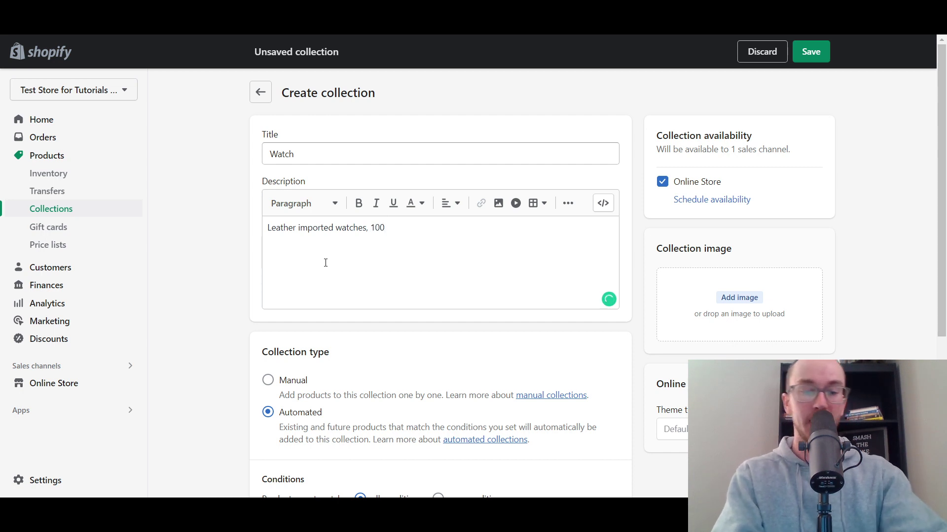
key(BackSpace)
key(BackSpace)
key(BackSpace)
key(BackSpace)
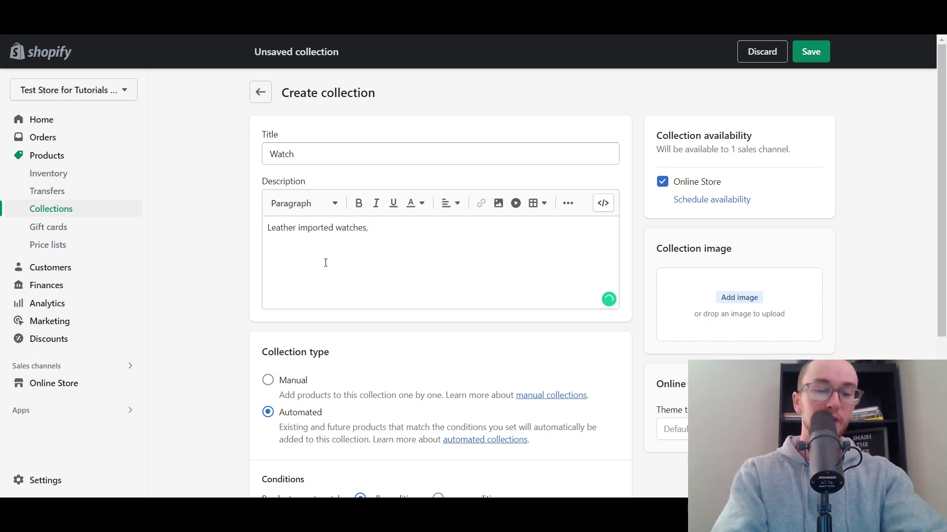
text(genuine)
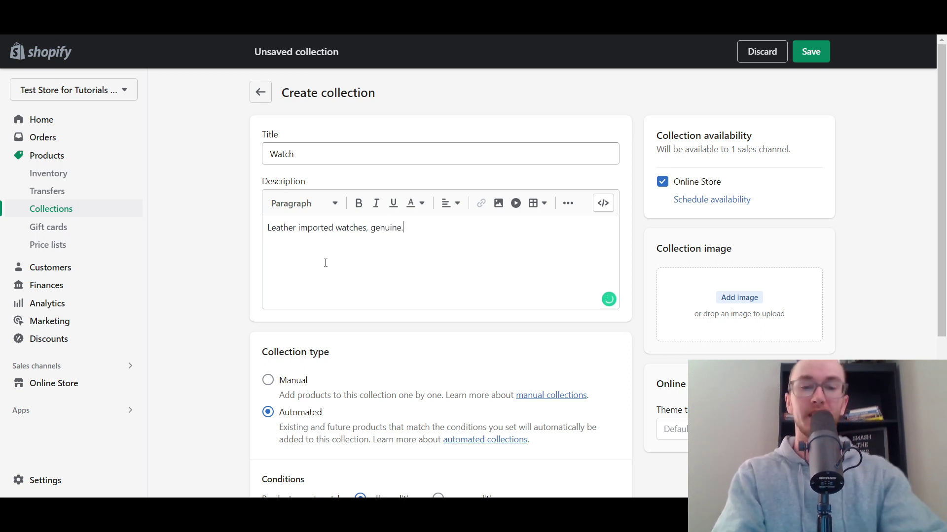
text(.)
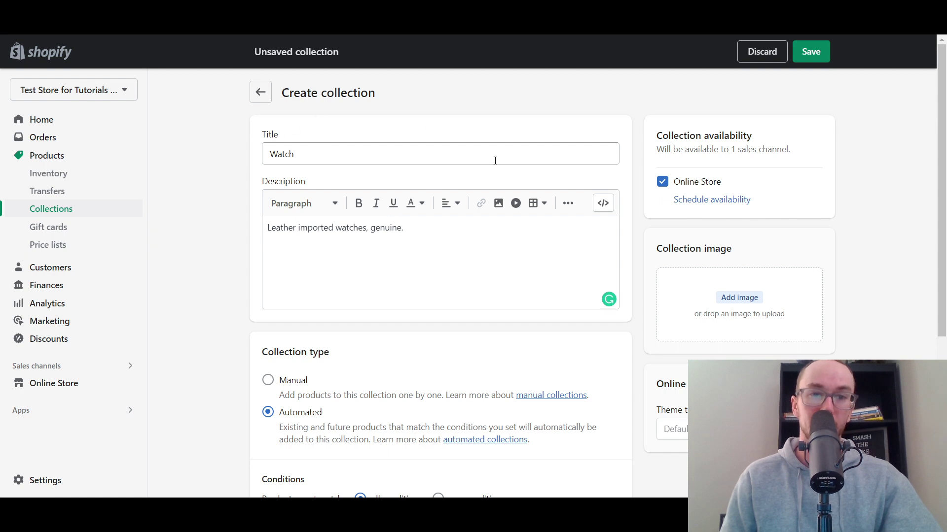
Look over the collection image area and the manual and automated collection type options.
mouse_move(941, 141)
mouse_down()
mouse_move(941, 160)
mouse_move(941, 141)
mouse_up()
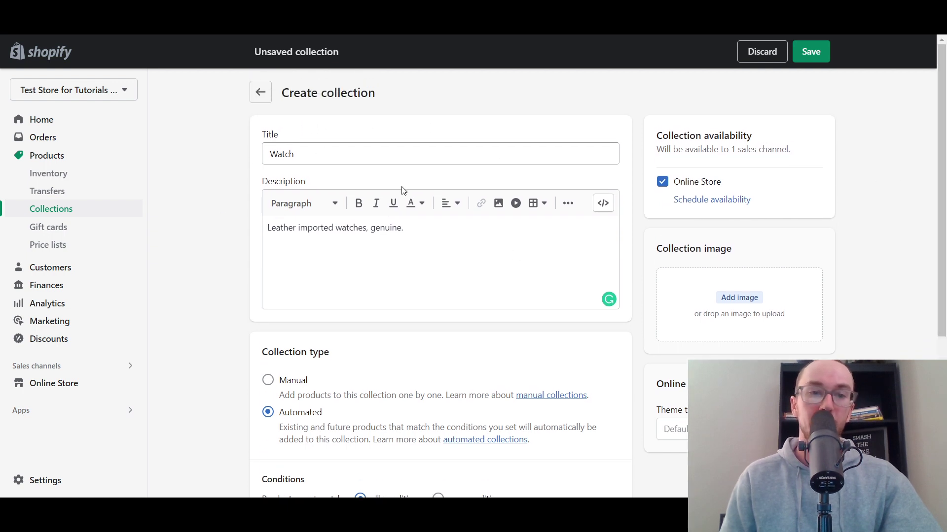
drag(940, 189, 917, 246)
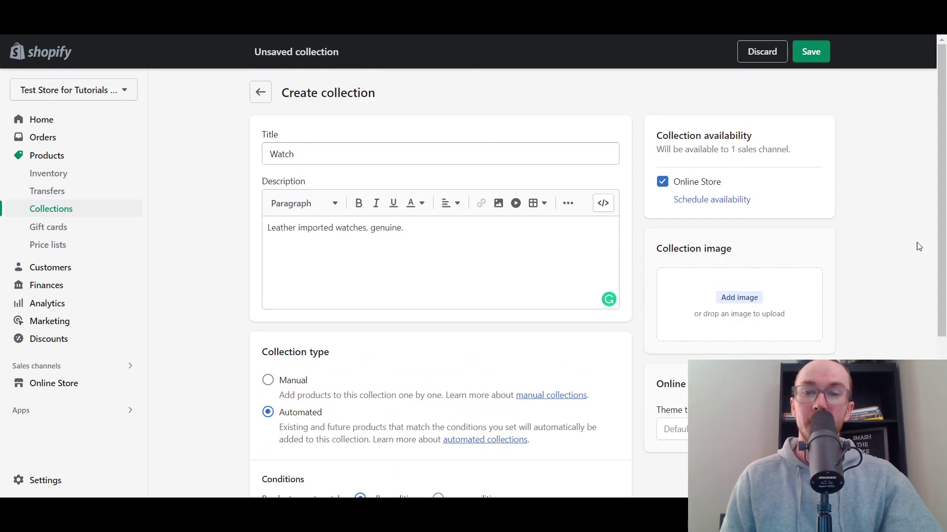
drag(740, 253, 655, 249)
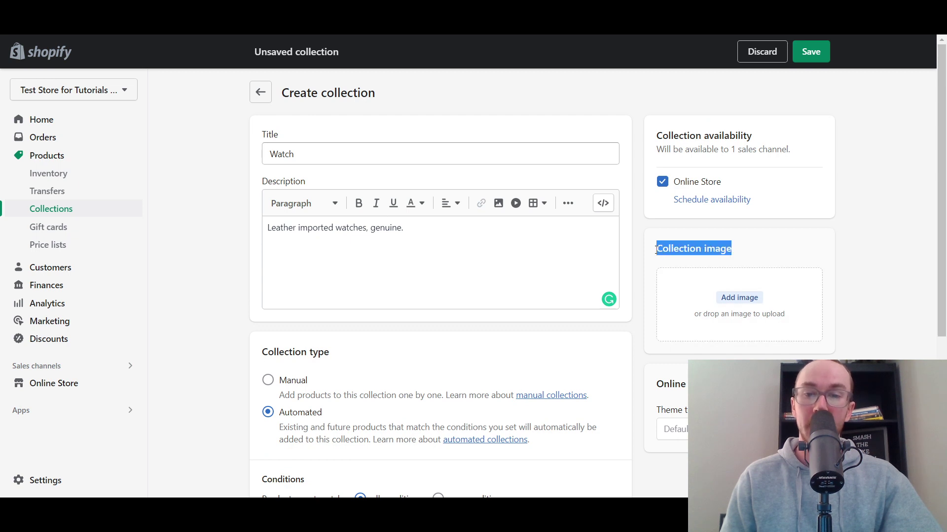
click(724, 249)
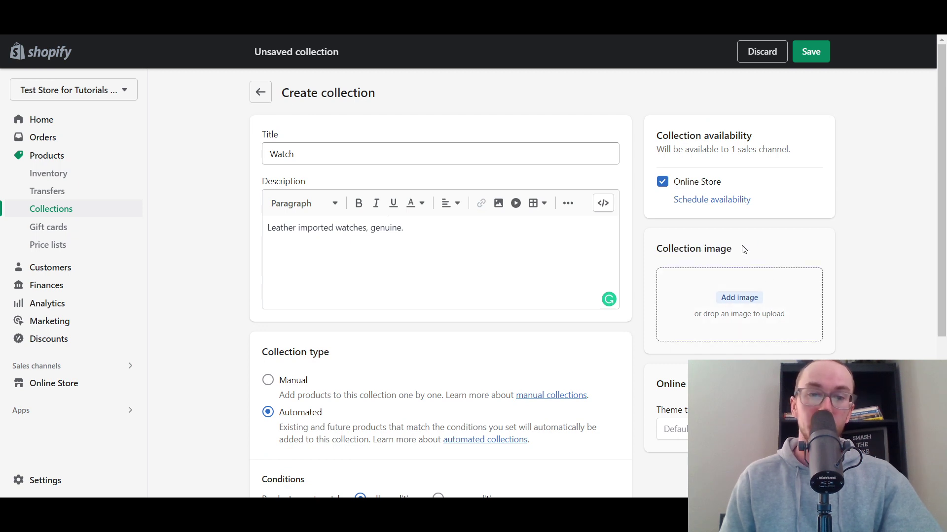
click(451, 265)
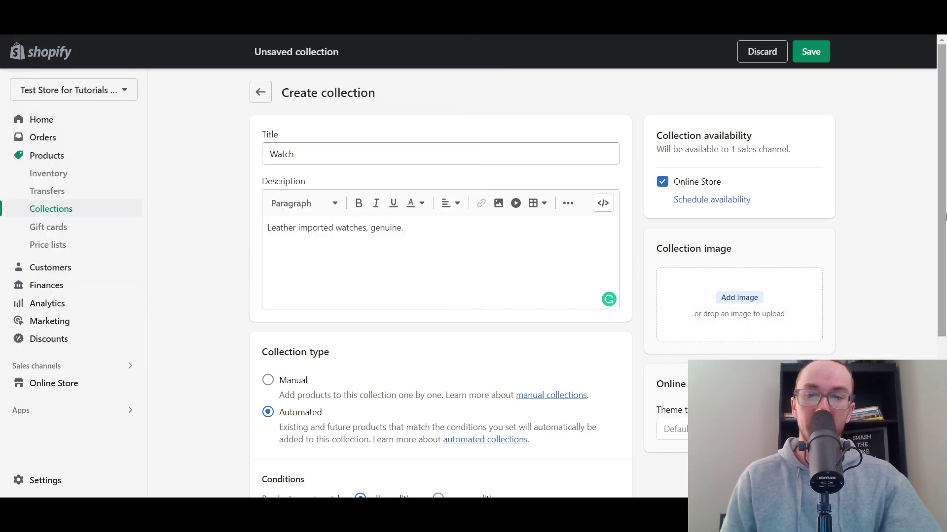
drag(941, 217, 942, 254)
scroll(876, 307, down, 3)
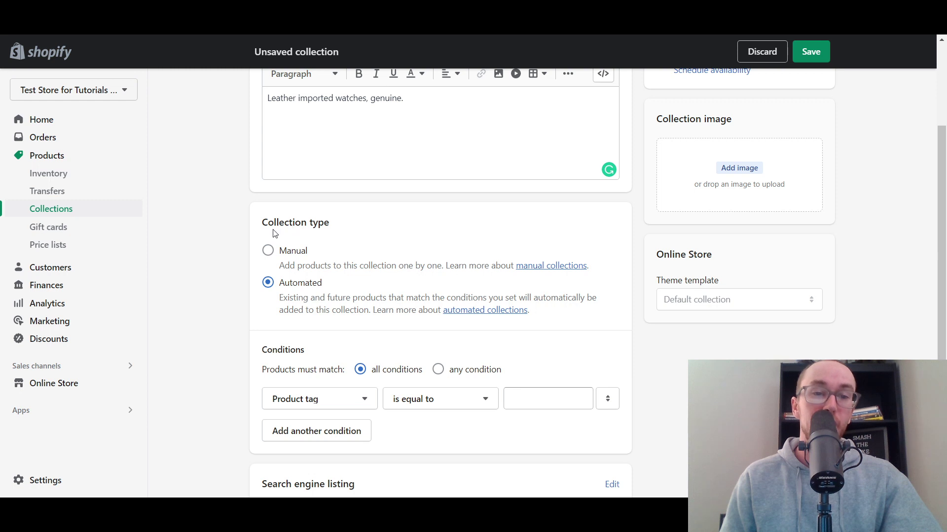
drag(266, 220, 334, 228)
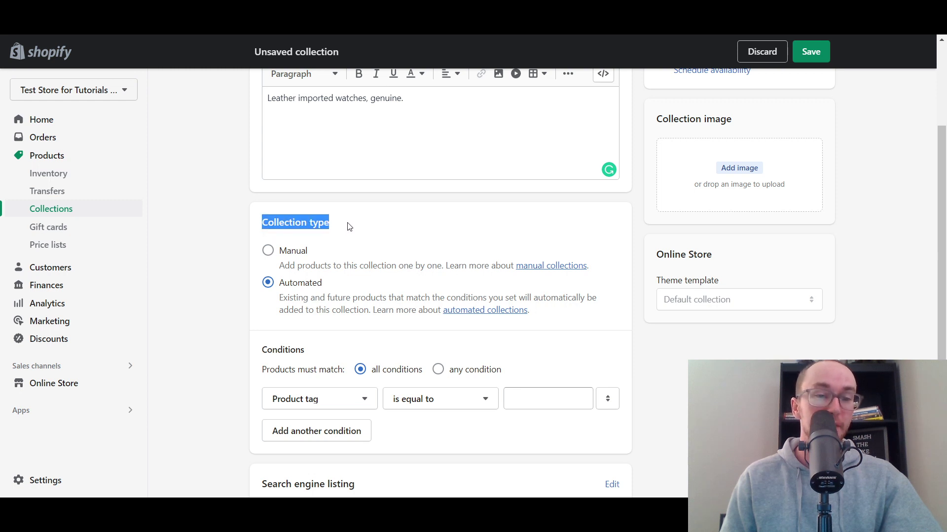
click(348, 226)
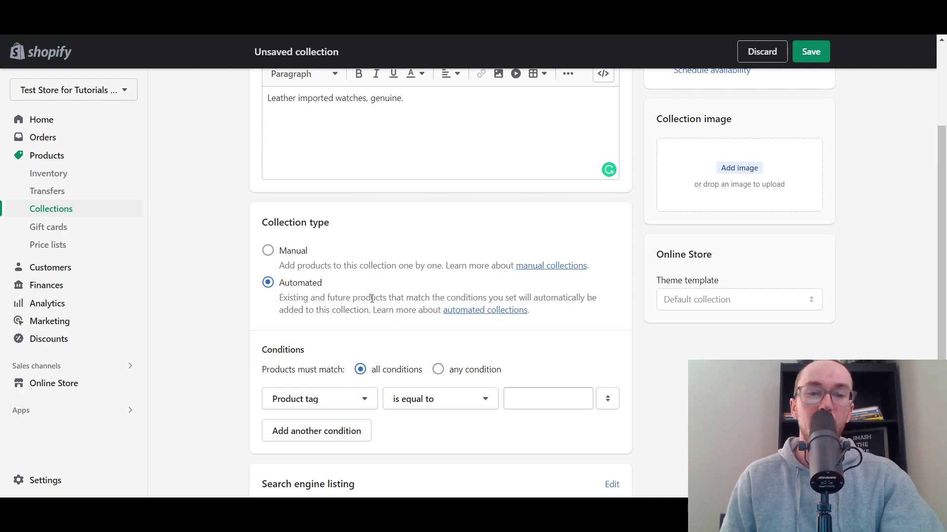
Examine which product attributes are available for the automated collection's condition.
scroll(380, 330, down, 1)
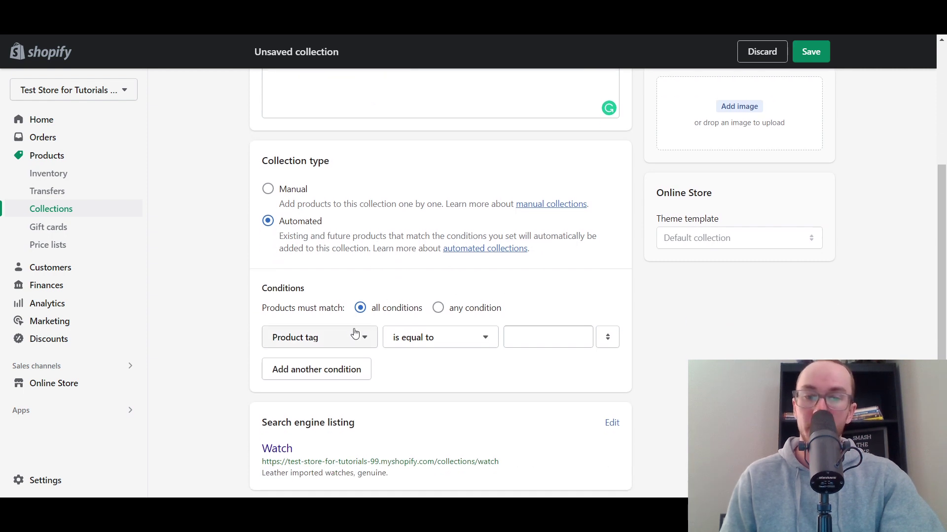
click(332, 294)
click(357, 341)
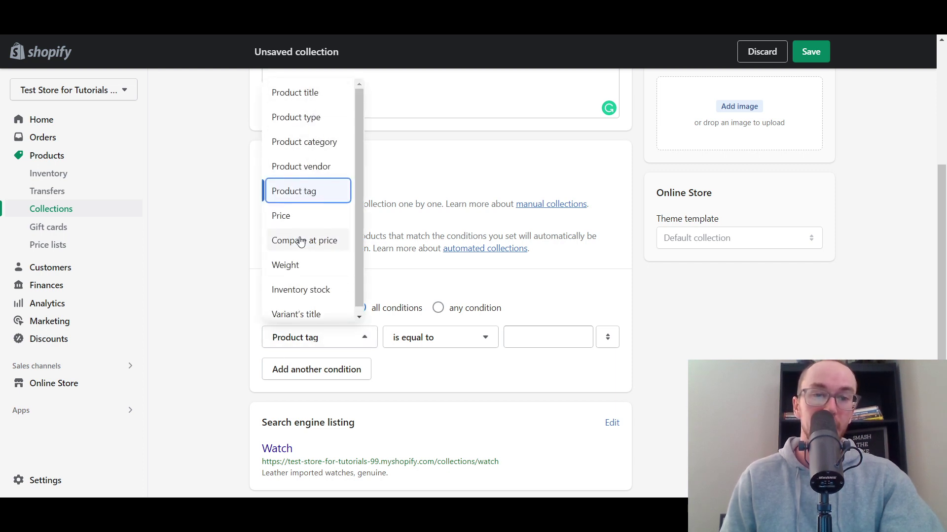
scroll(304, 247, down, 1)
scroll(302, 222, up, 1)
click(239, 290)
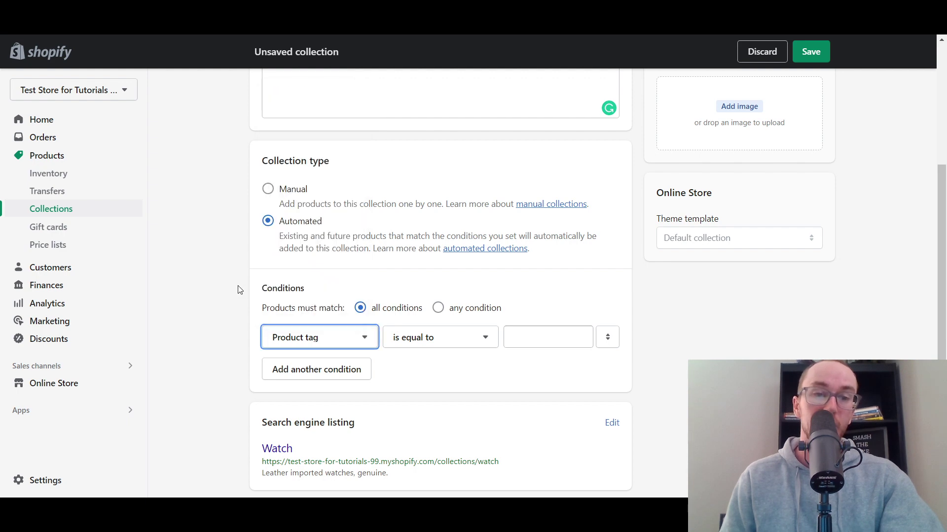
scroll(343, 153, up, 5)
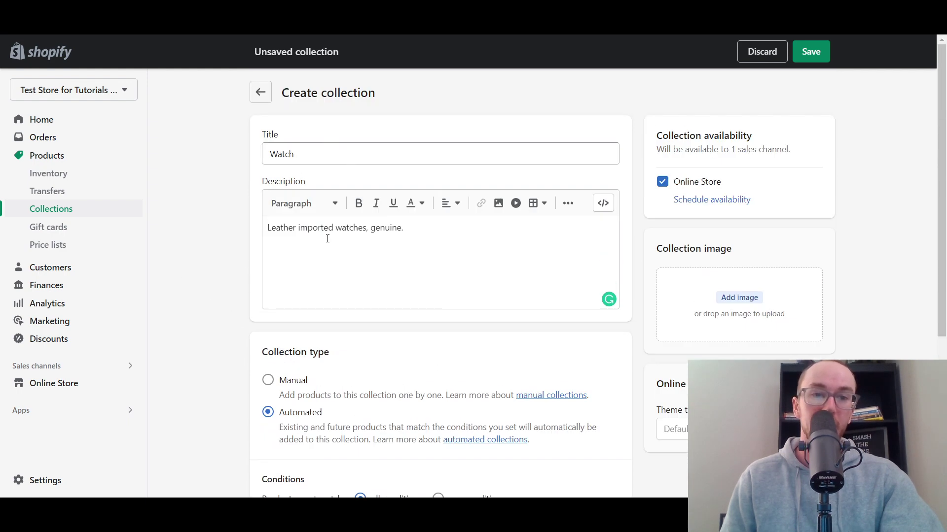
scroll(315, 259, down, 4)
click(320, 335)
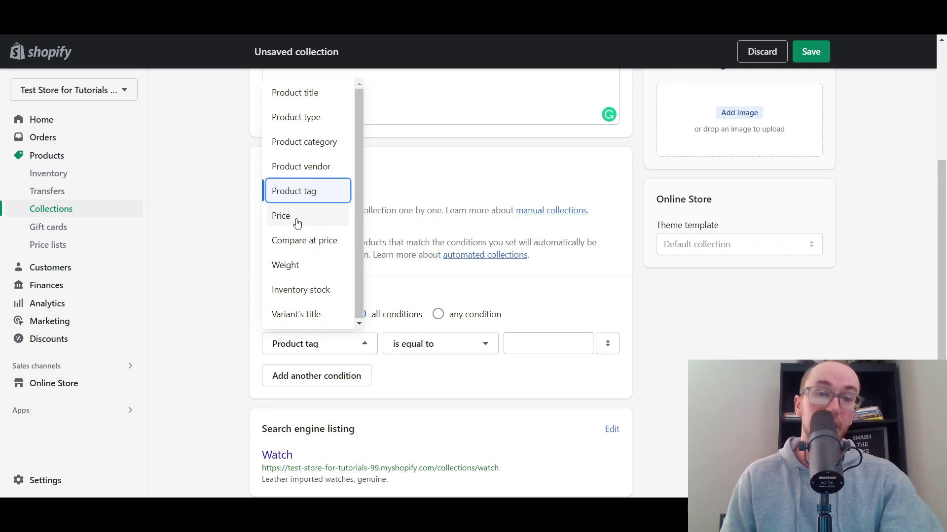
click(517, 380)
scroll(631, 349, up, 1)
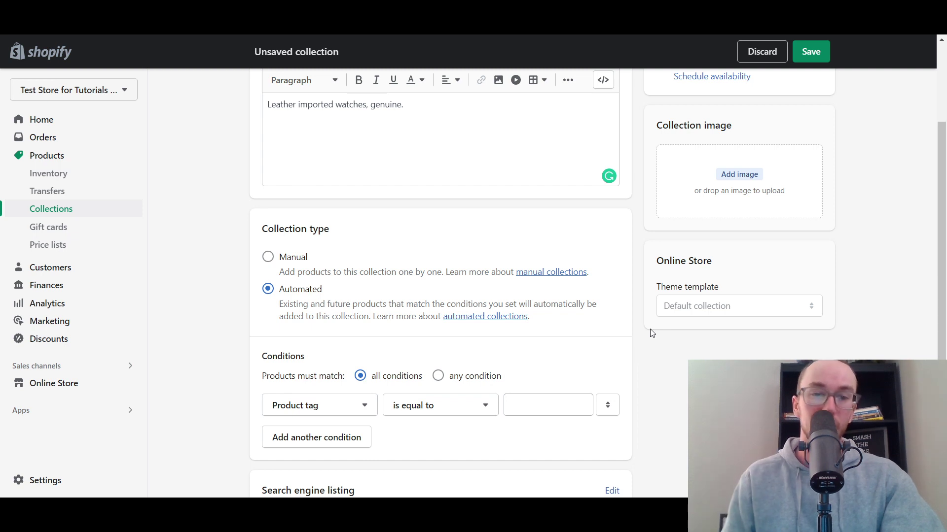
scroll(651, 333, down, 3)
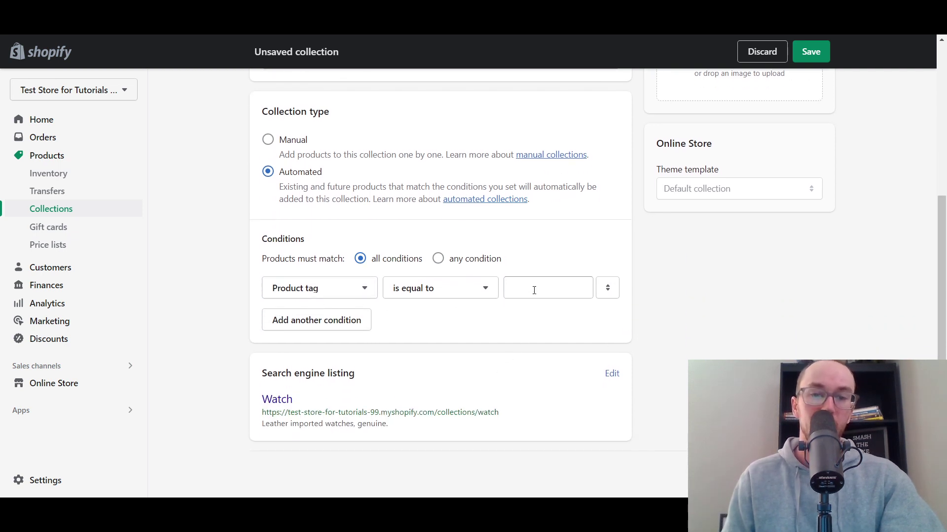
Set the automated collection's condition to product title contains "watch".
click(317, 295)
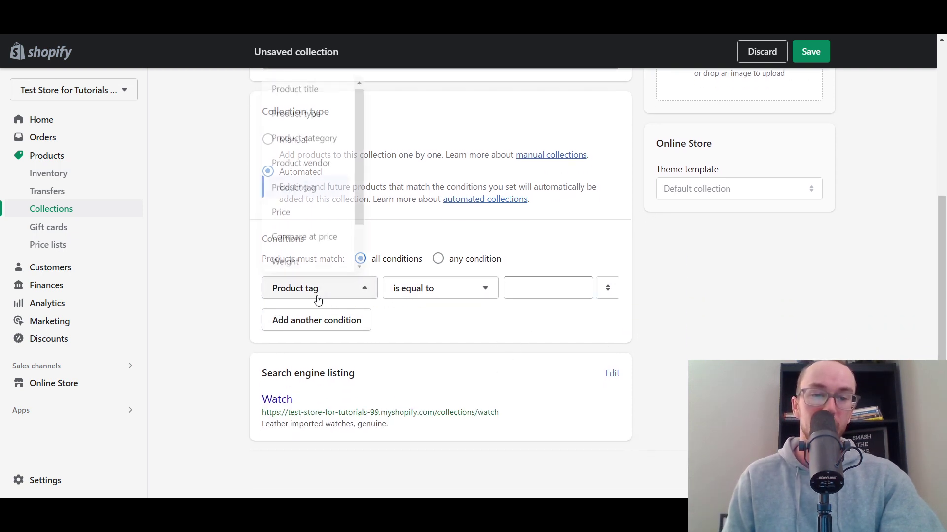
click(307, 98)
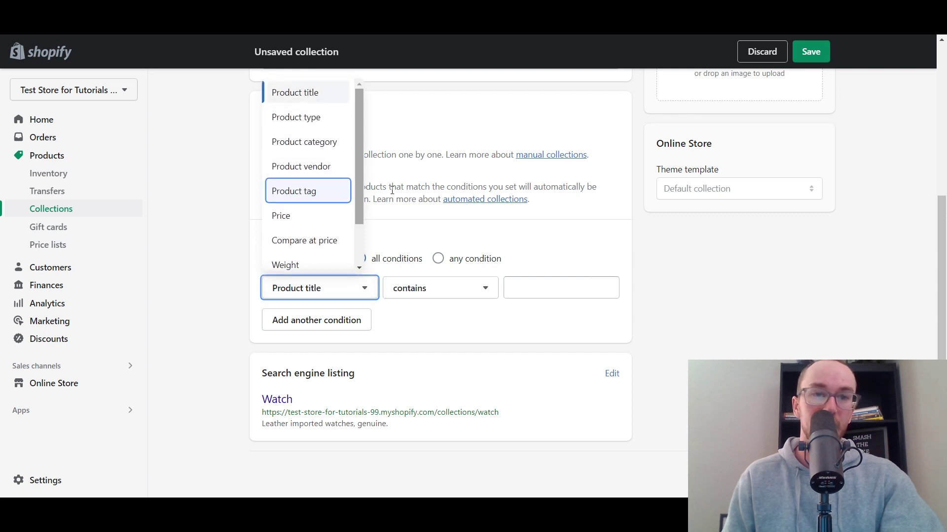
click(530, 286)
text(watch)
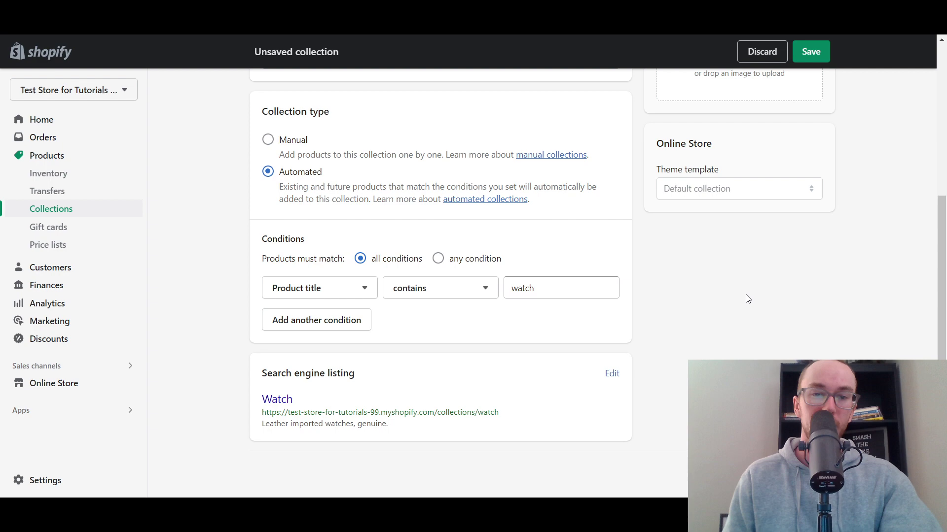
Save the new Watch collection and check its product matches against the store's product list.
scroll(745, 299, up, 5)
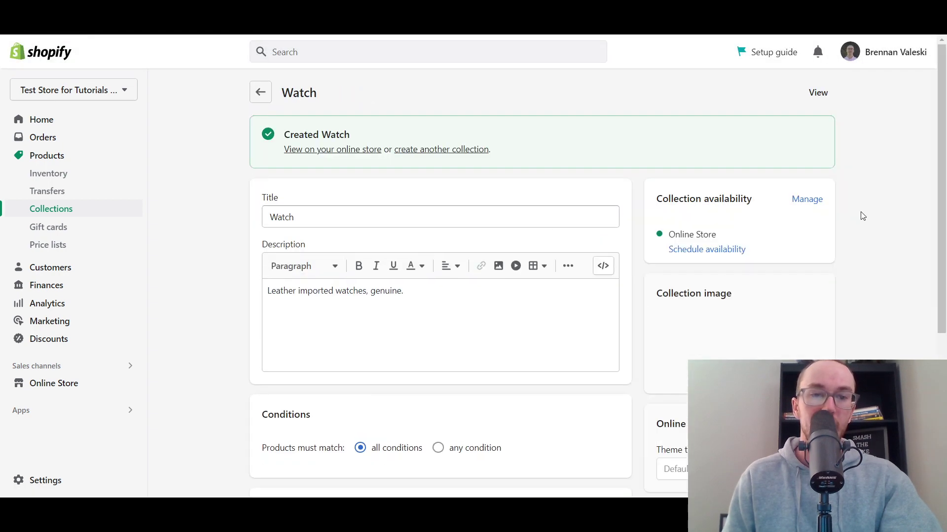
scroll(862, 219, down, 6)
scroll(353, 376, down, 2)
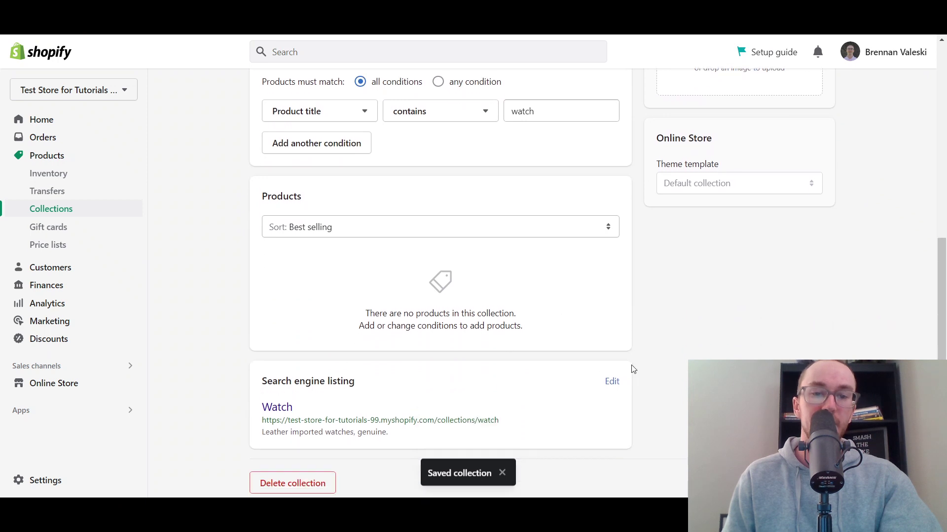
click(60, 157)
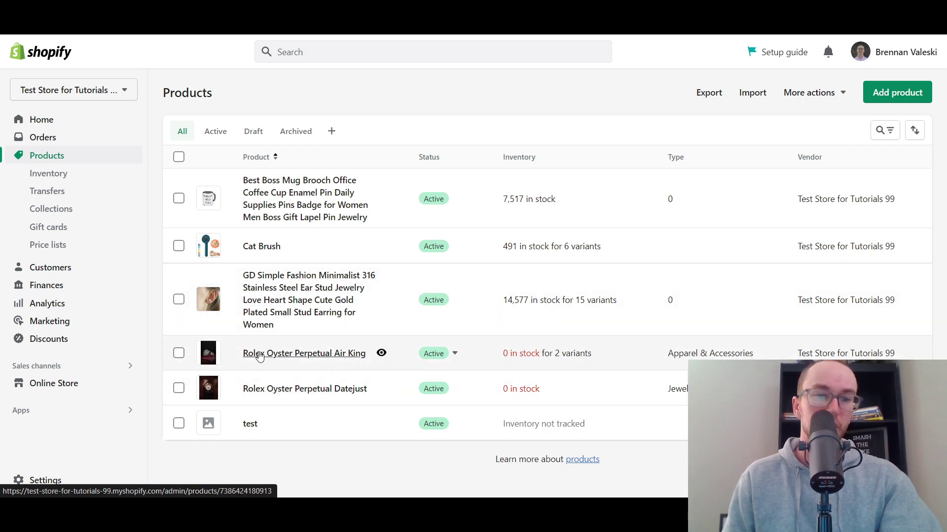
Reopen the Watch collection, set its product title condition to contains "rolex" and save the change.
click(74, 213)
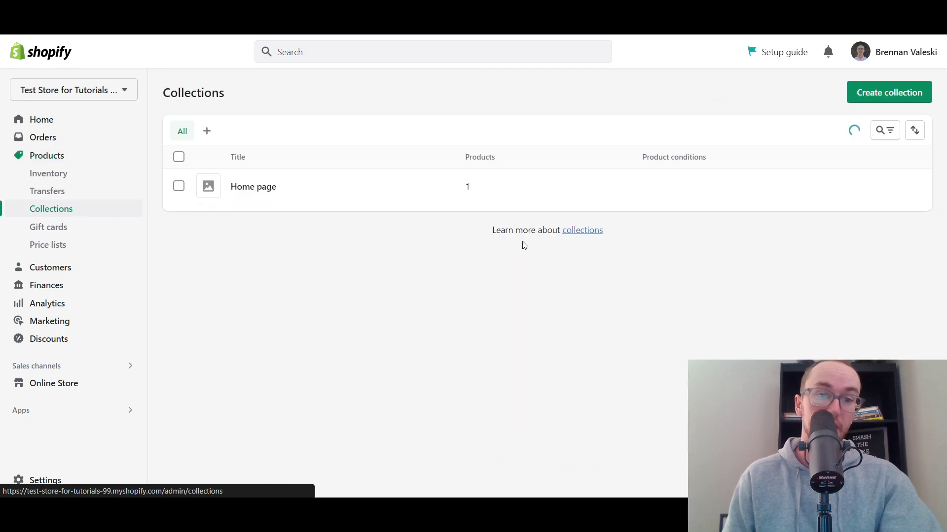
click(325, 193)
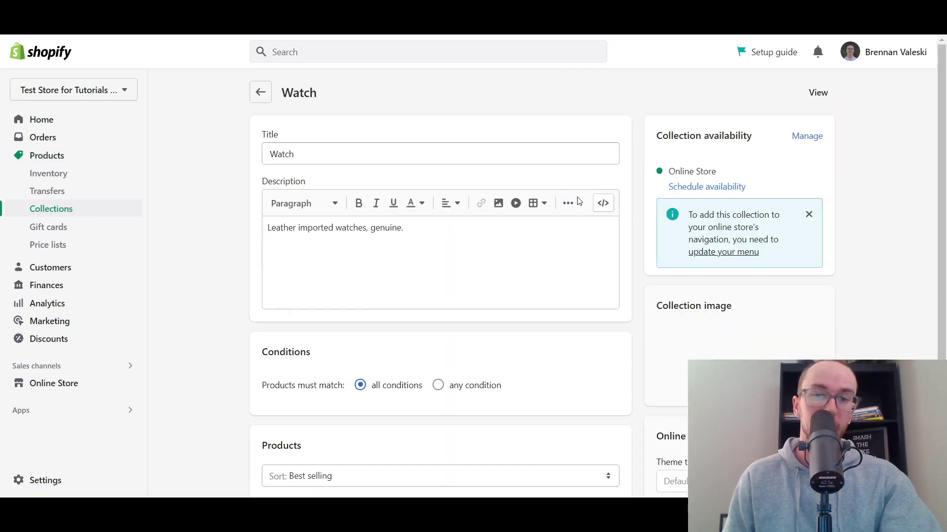
scroll(566, 333, down, 3)
double_click(510, 295)
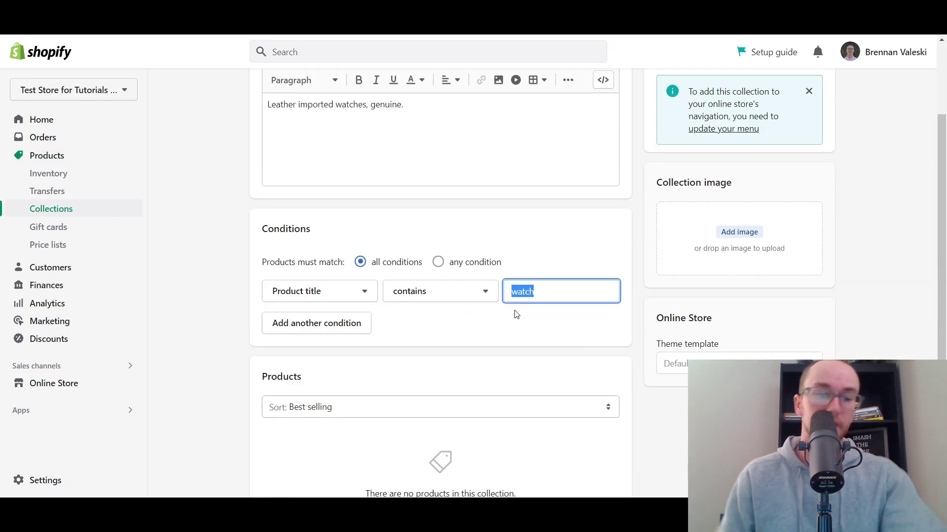
text(rolex)
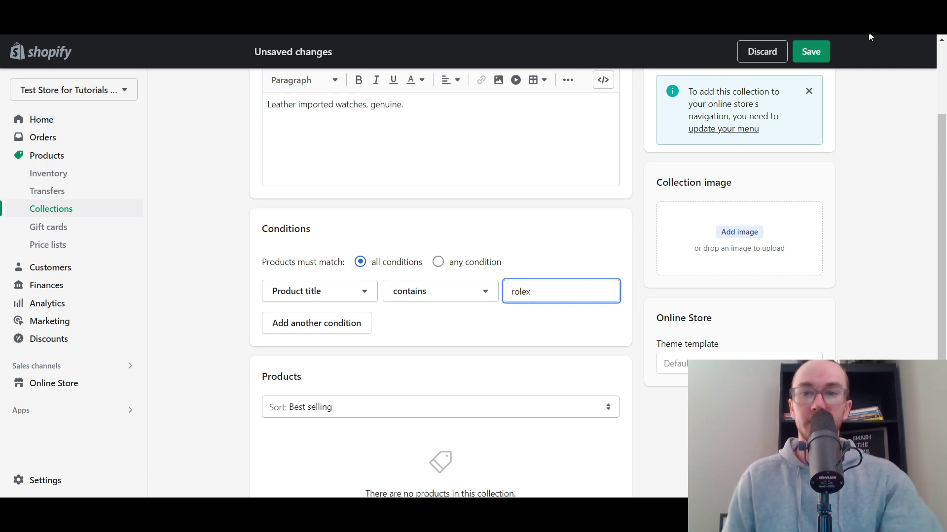
click(811, 51)
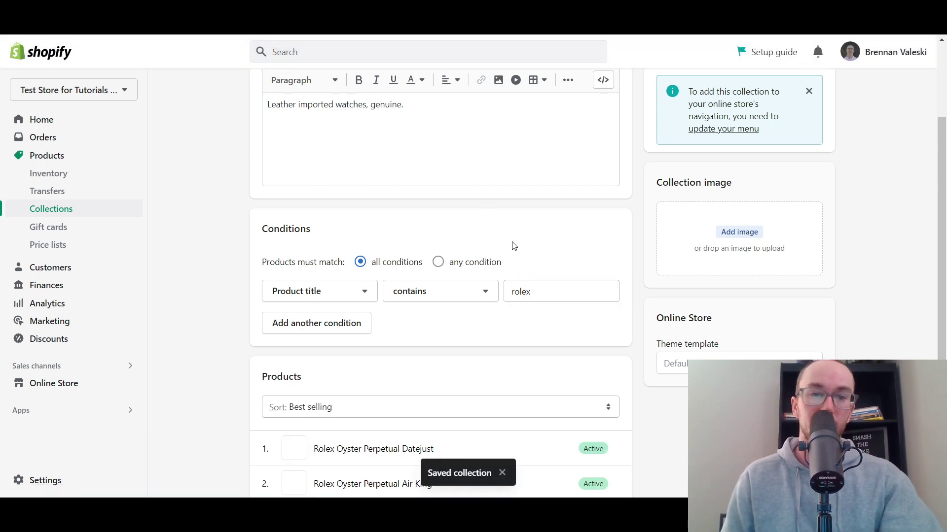
Review the collection's matched products and the available sort orders, keeping Best selling.
scroll(463, 363, down, 1)
scroll(224, 394, down, 3)
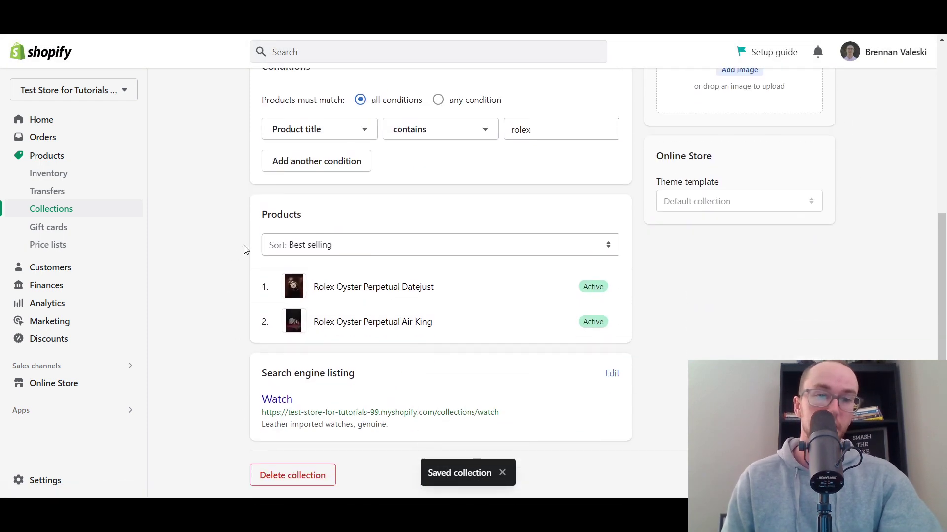
click(309, 250)
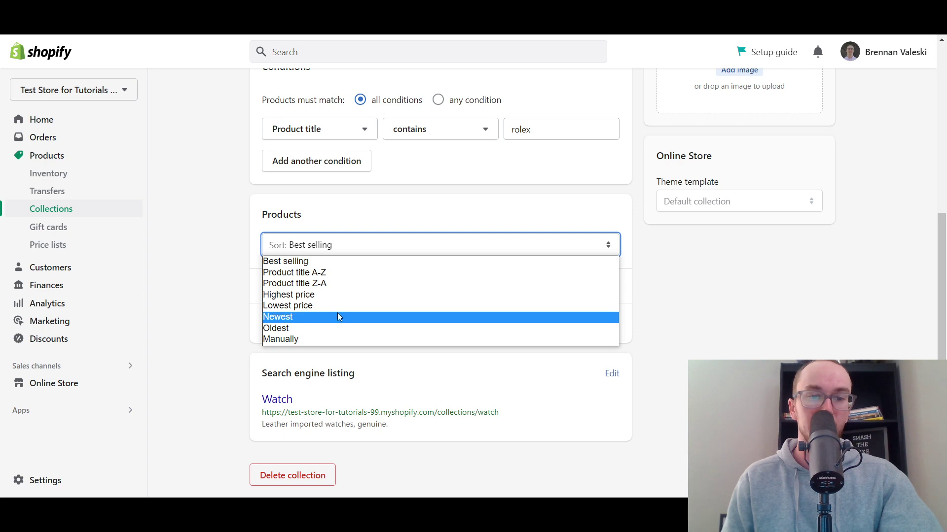
click(234, 283)
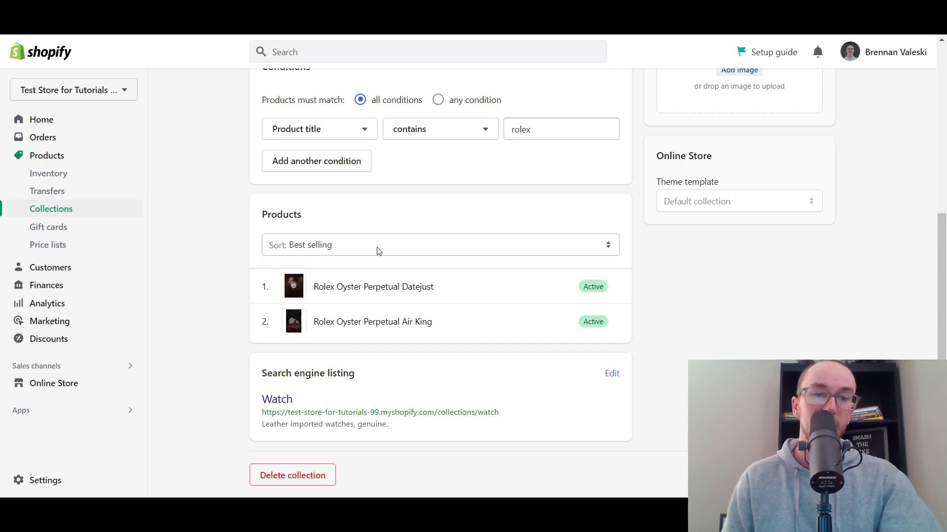
click(354, 247)
click(310, 261)
scroll(169, 257, up, 5)
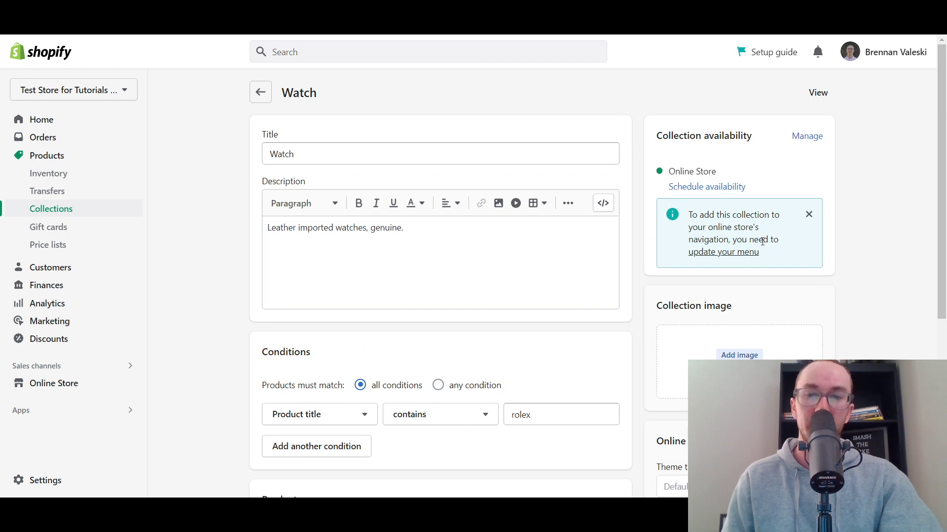
View the Watch collection on the online store and examine its title, description and product listings.
click(819, 94)
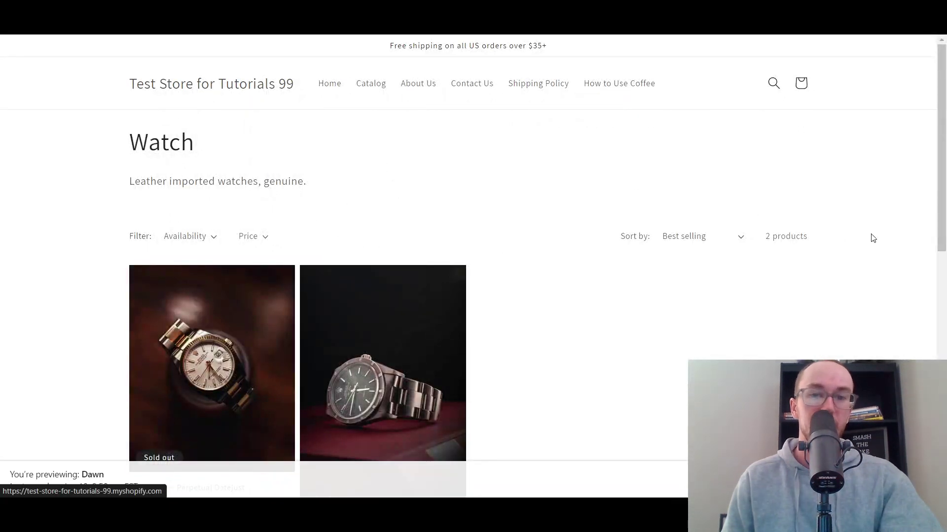
drag(941, 215, 944, 306)
scroll(224, 180, up, 4)
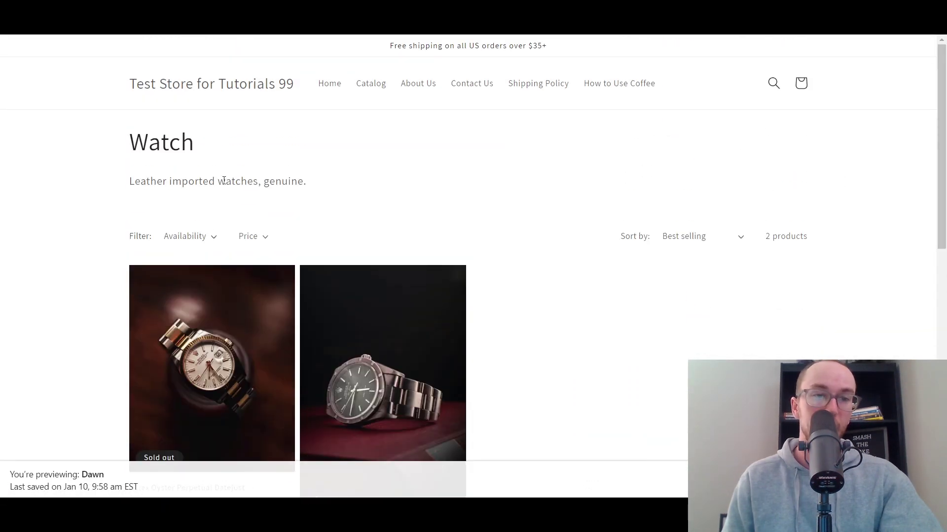
drag(131, 181, 262, 187)
click(355, 190)
click(330, 193)
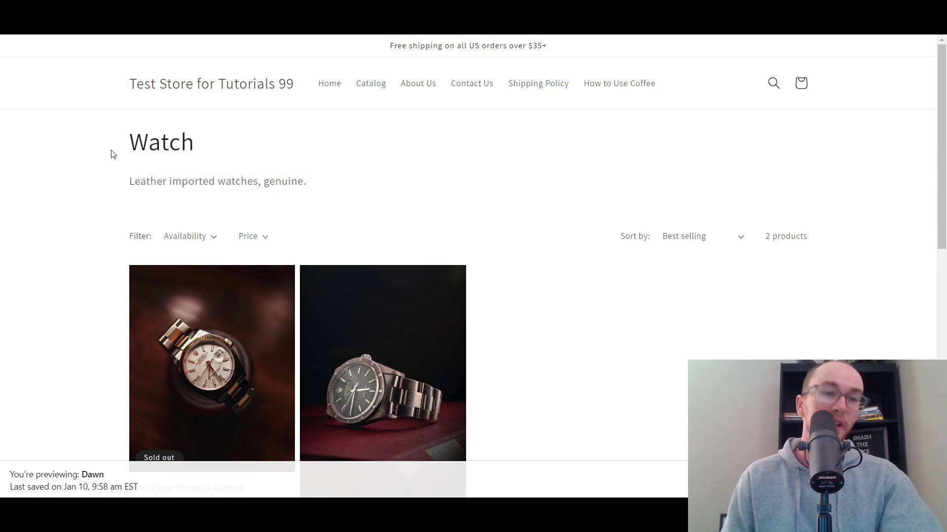
drag(112, 154, 268, 141)
click(314, 139)
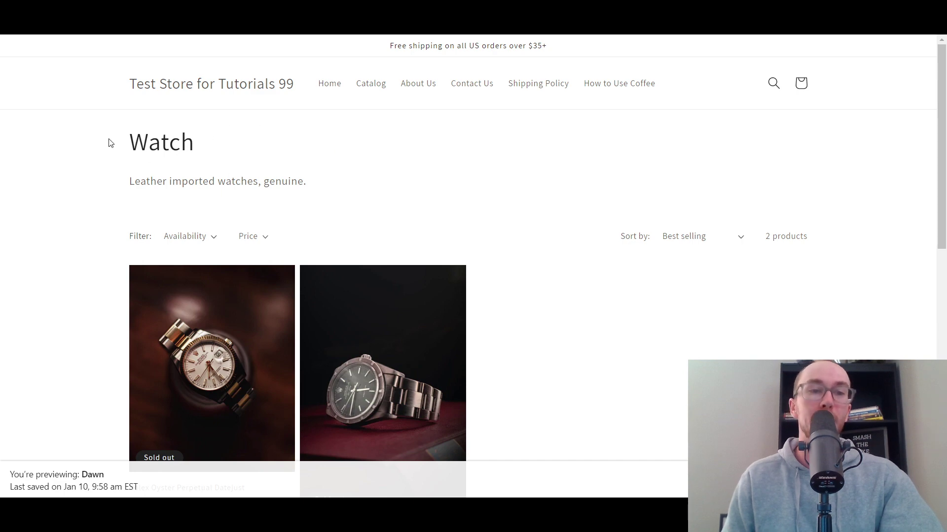
drag(131, 140, 271, 155)
click(271, 154)
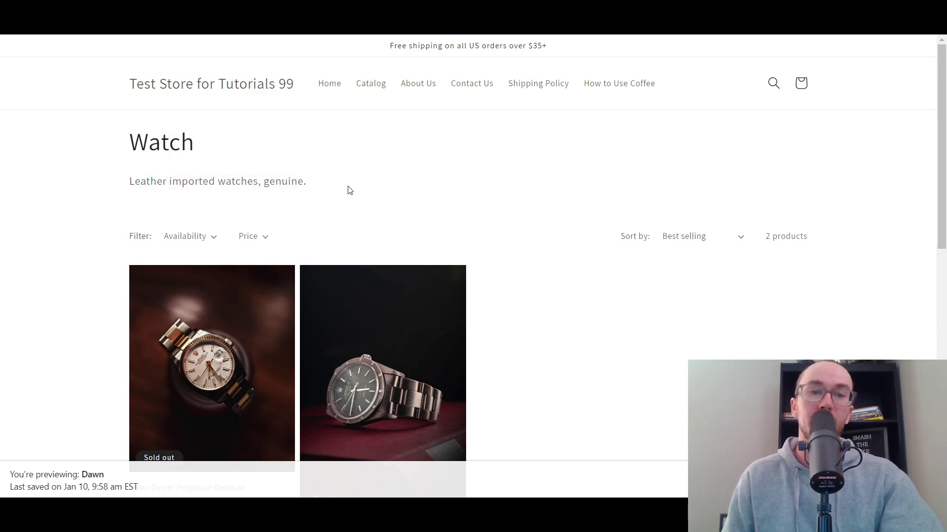
drag(944, 139, 927, 213)
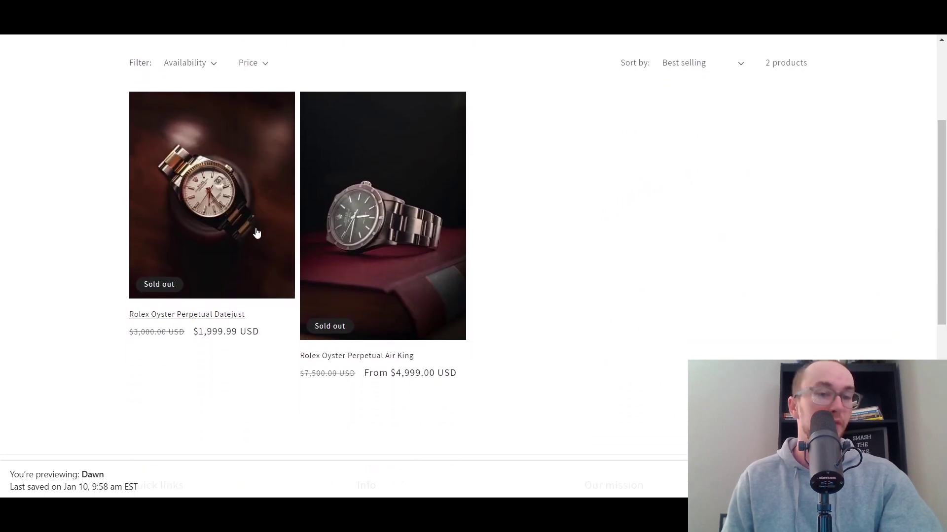
scroll(235, 298, up, 4)
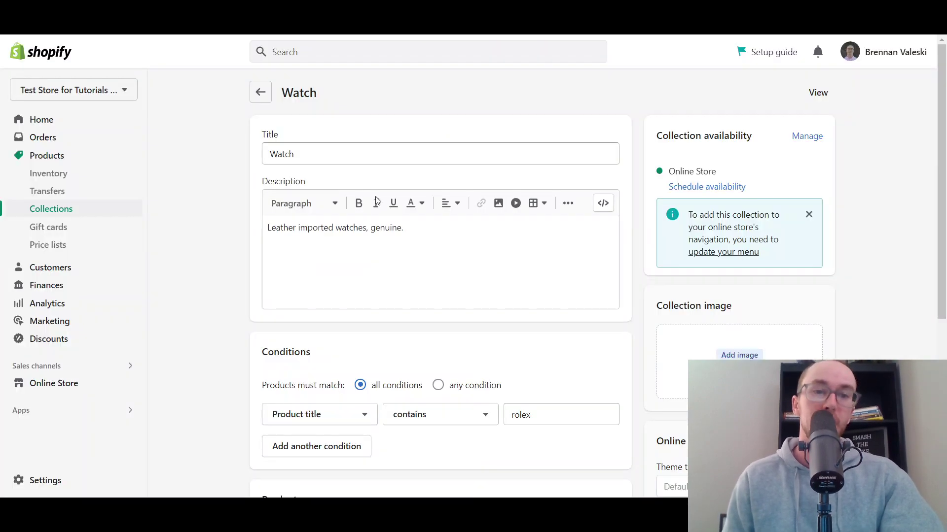
Set the collection's product sort to Manually and place Rolex Oyster Perpetual Air King above Rolex Oyster Perpetual Datejust.
scroll(244, 321, down, 5)
scroll(330, 329, up, 1)
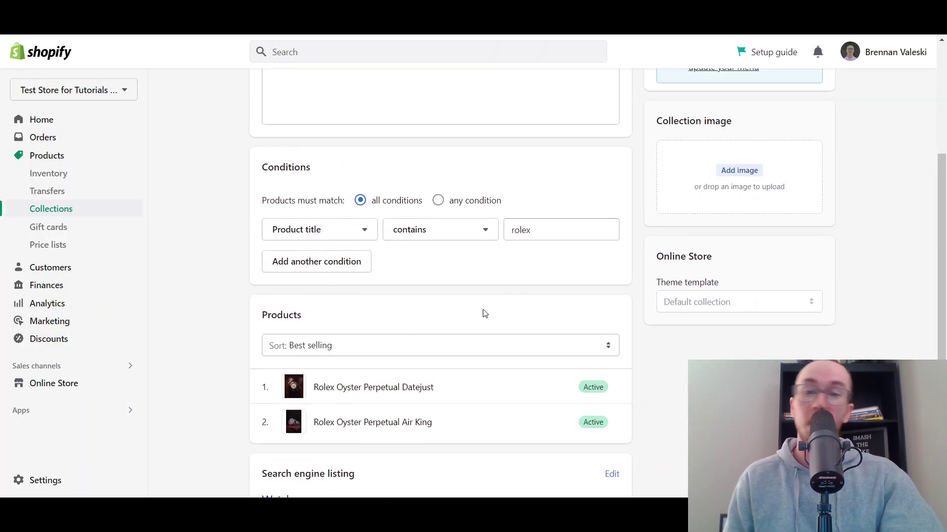
scroll(409, 312, down, 2)
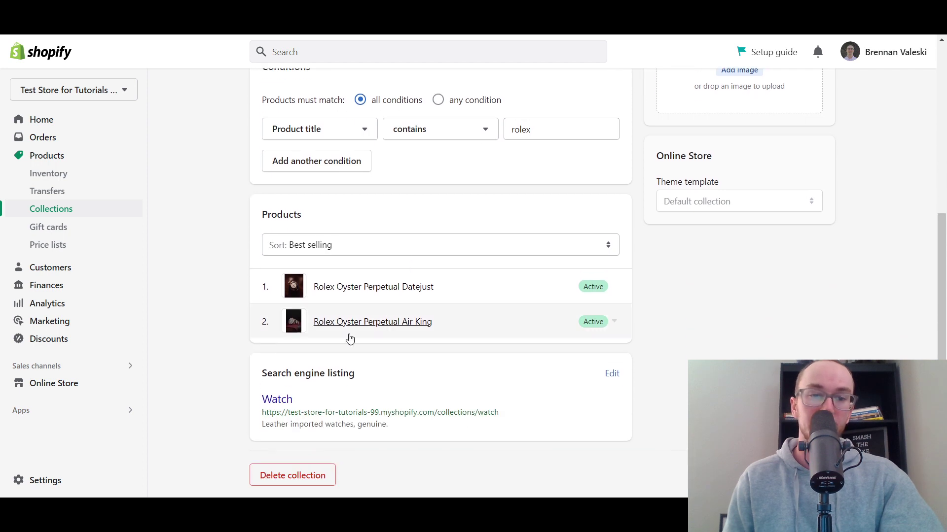
click(332, 245)
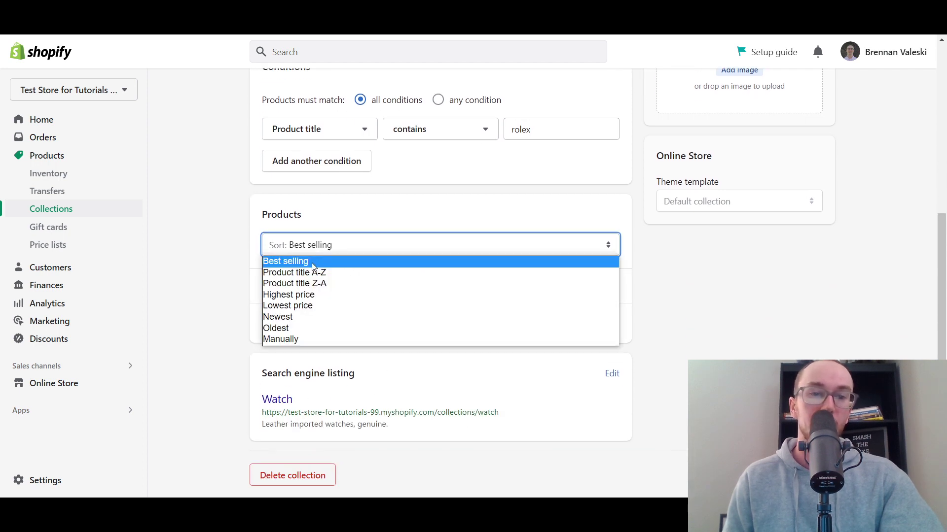
click(263, 227)
click(291, 255)
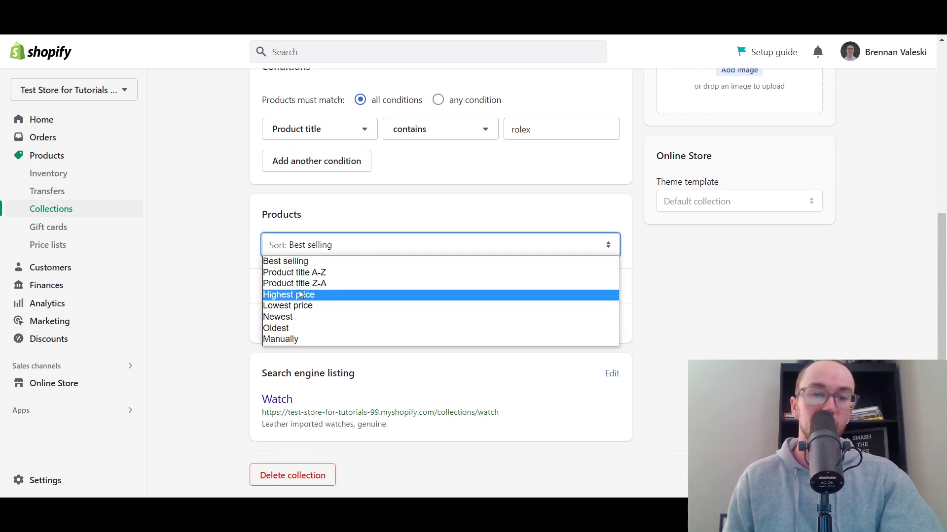
click(292, 339)
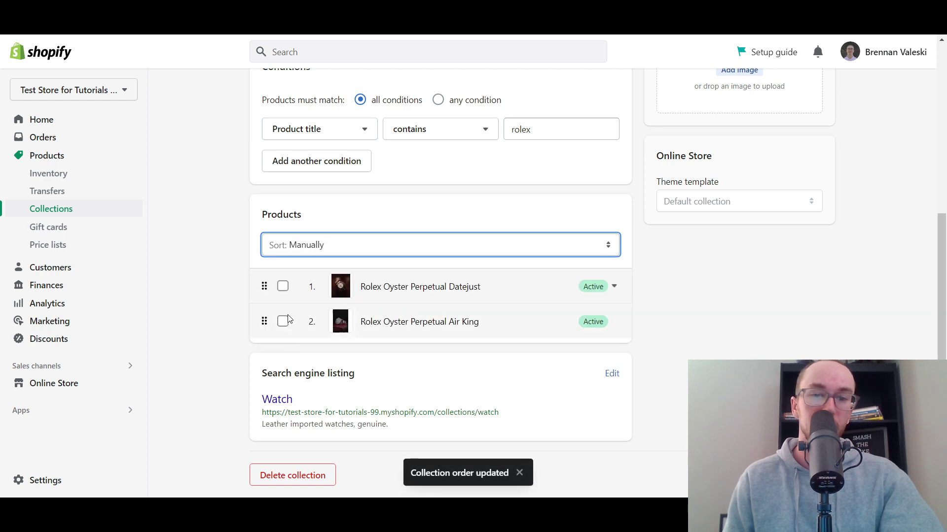
drag(265, 286, 261, 321)
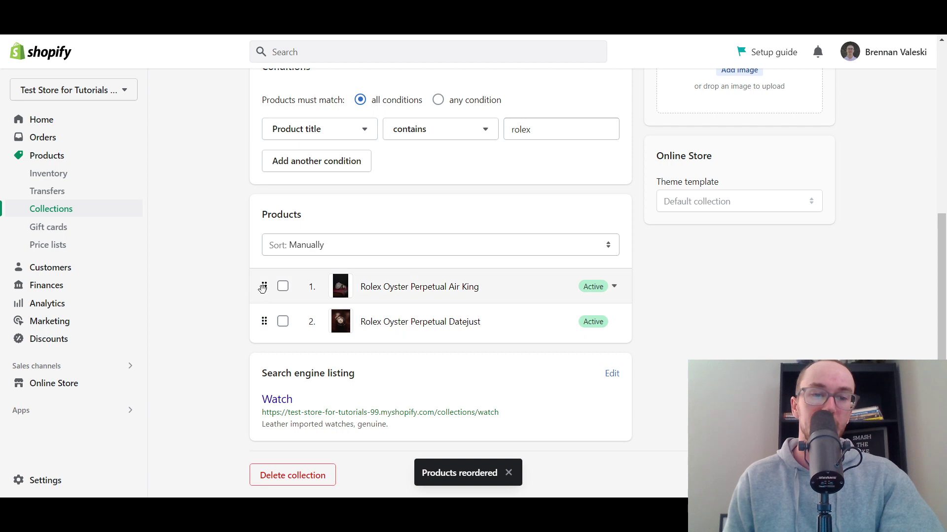
click(264, 319)
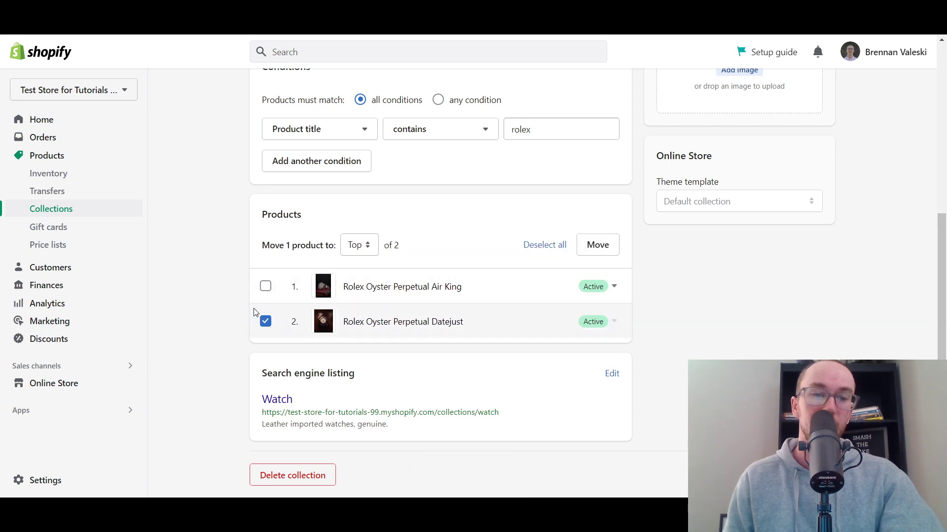
click(264, 320)
Set the collection's product sort to Best selling and look over the other sort options and collection settings.
click(301, 250)
click(317, 264)
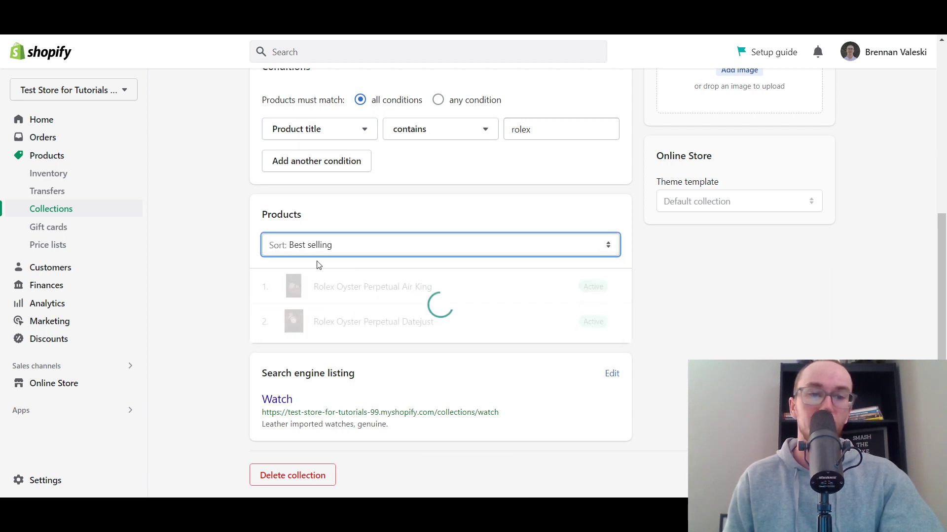
click(295, 245)
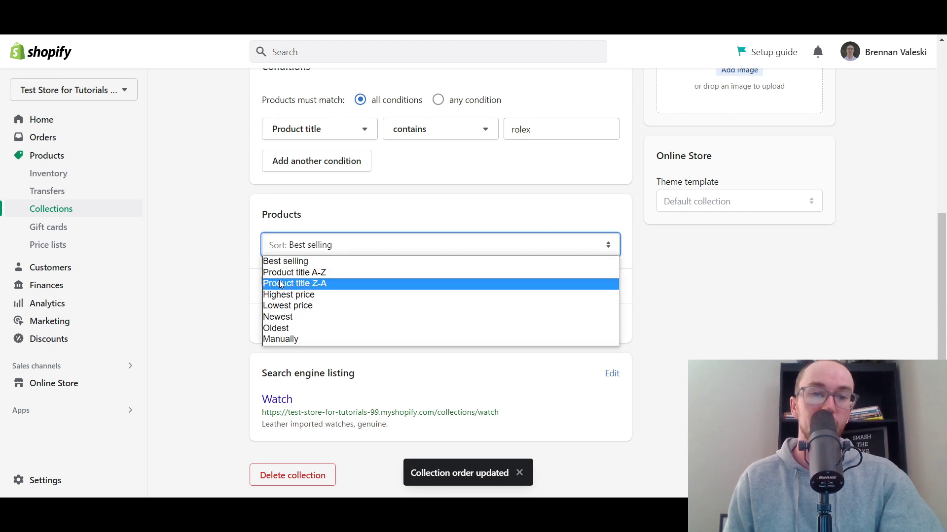
click(185, 239)
scroll(186, 317, up, 6)
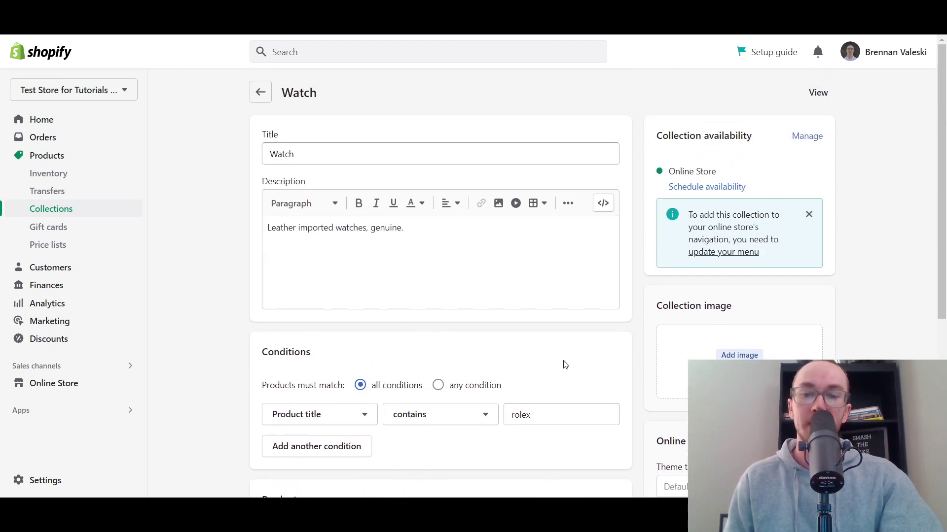
scroll(564, 363, down, 1)
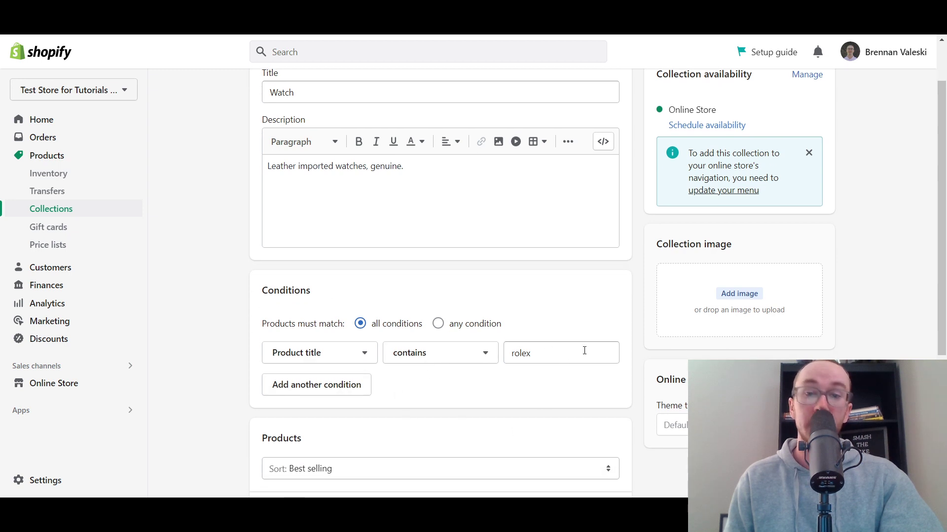
scroll(588, 355, up, 1)
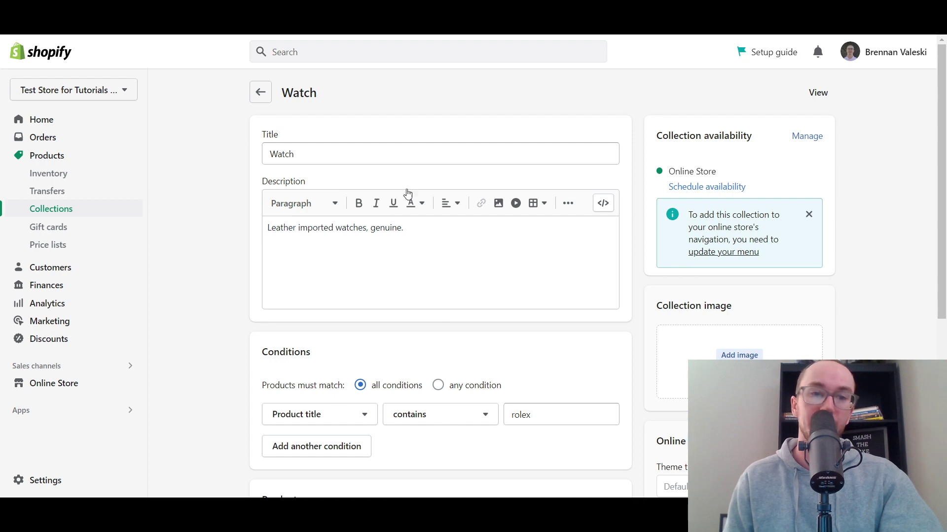
Start a new collection of the Manual type and title it Jewelry.
click(257, 95)
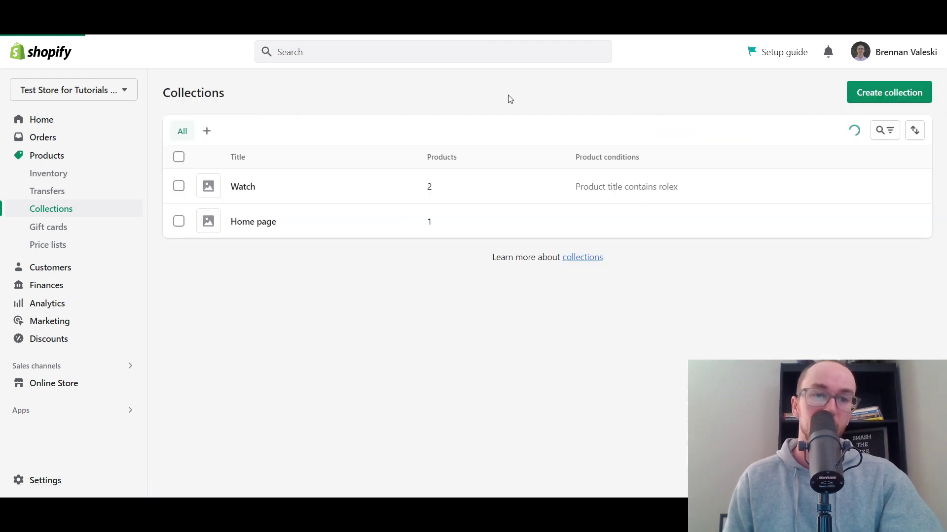
click(874, 92)
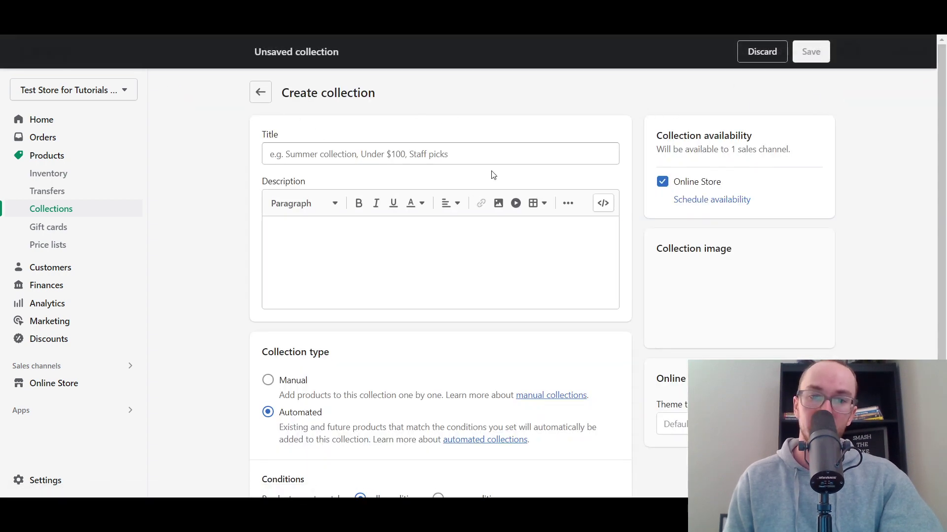
click(268, 382)
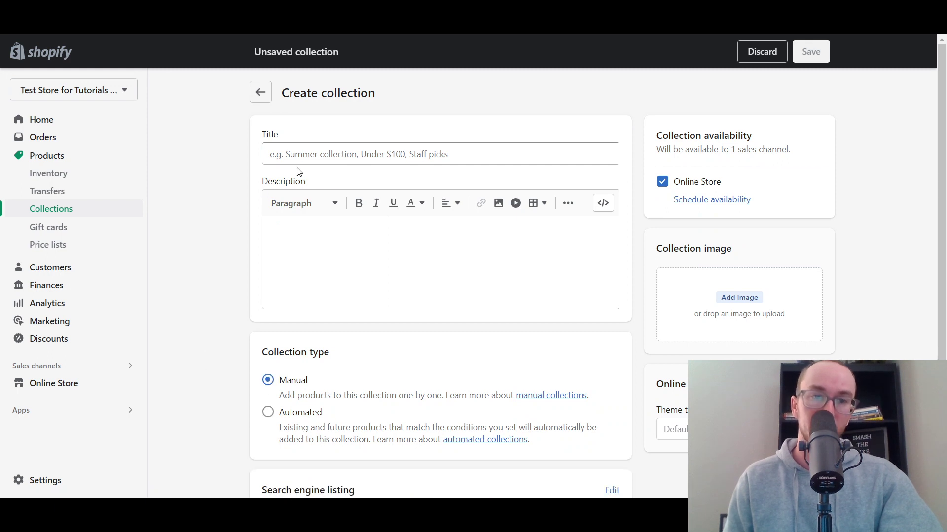
click(306, 156)
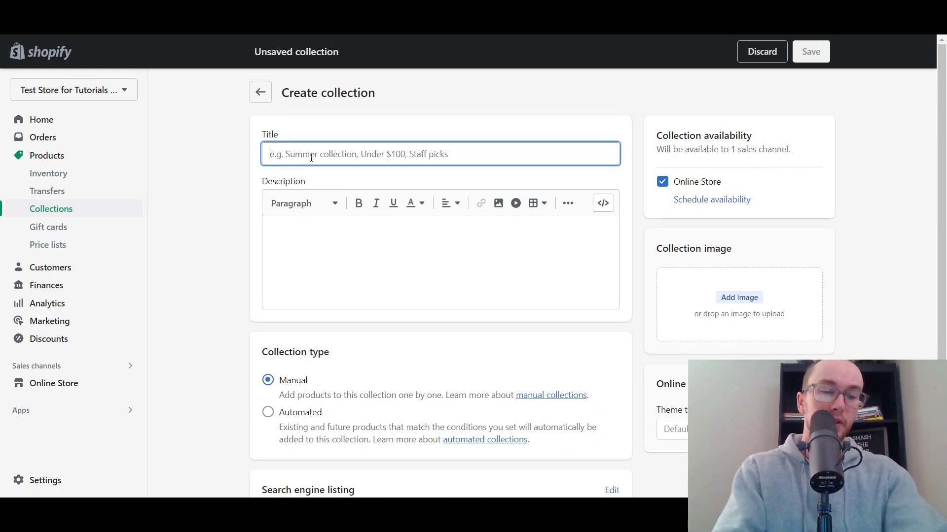
text(Jewel)
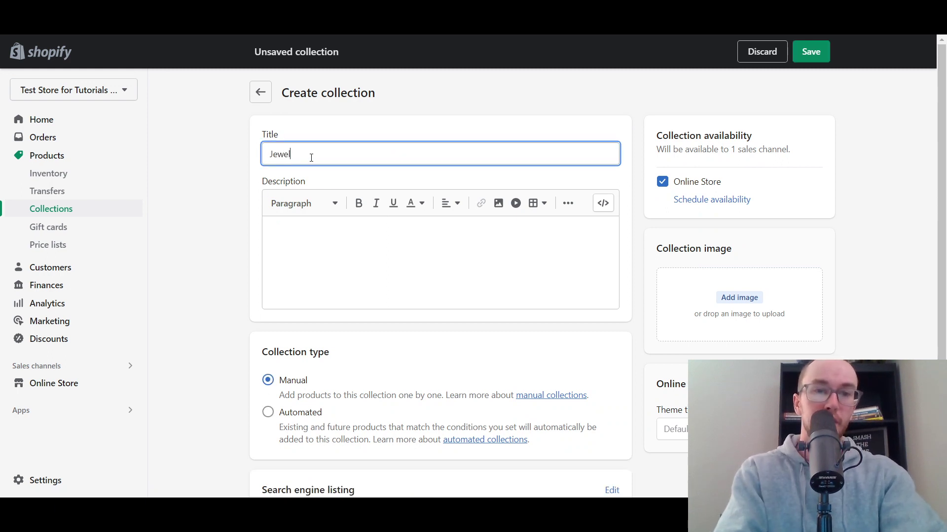
text(ry)
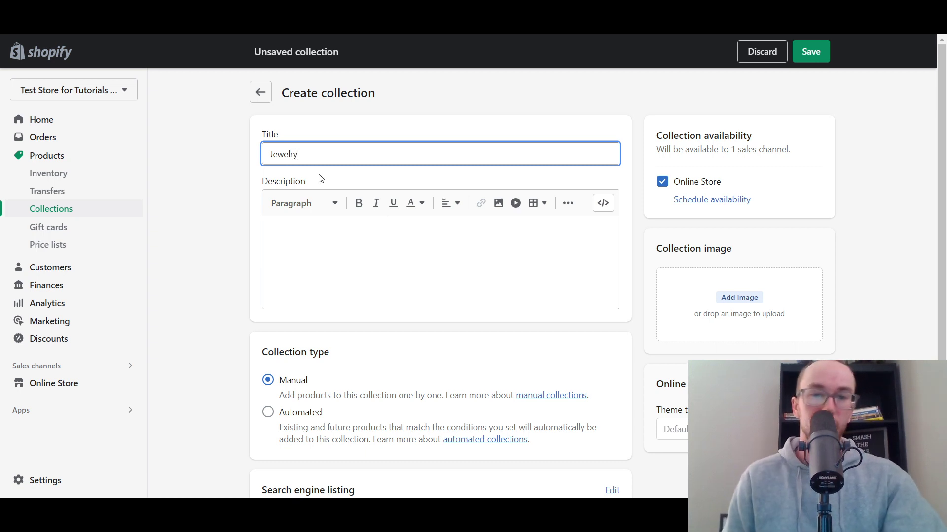
click(322, 178)
Look over the Jewelry collection's remaining settings and save the collection.
scroll(228, 217, down, 1)
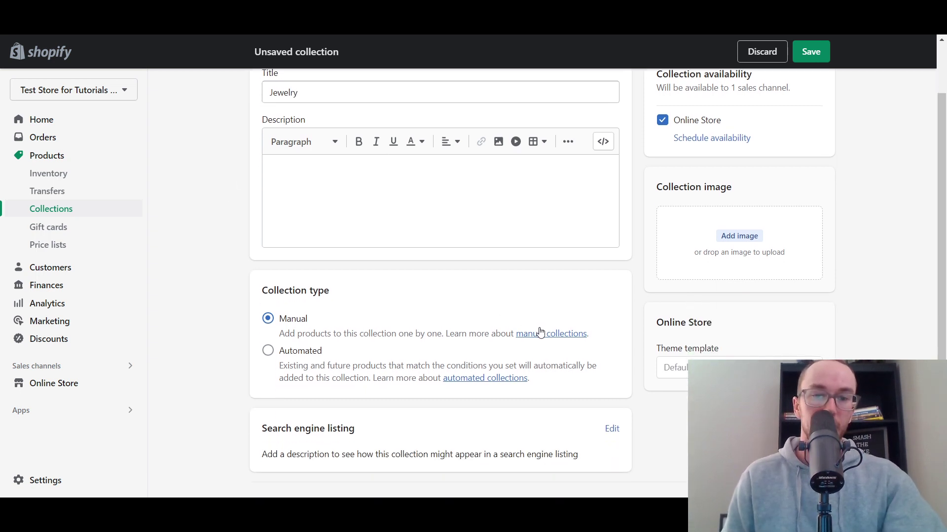
scroll(492, 339, down, 1)
scroll(522, 351, up, 2)
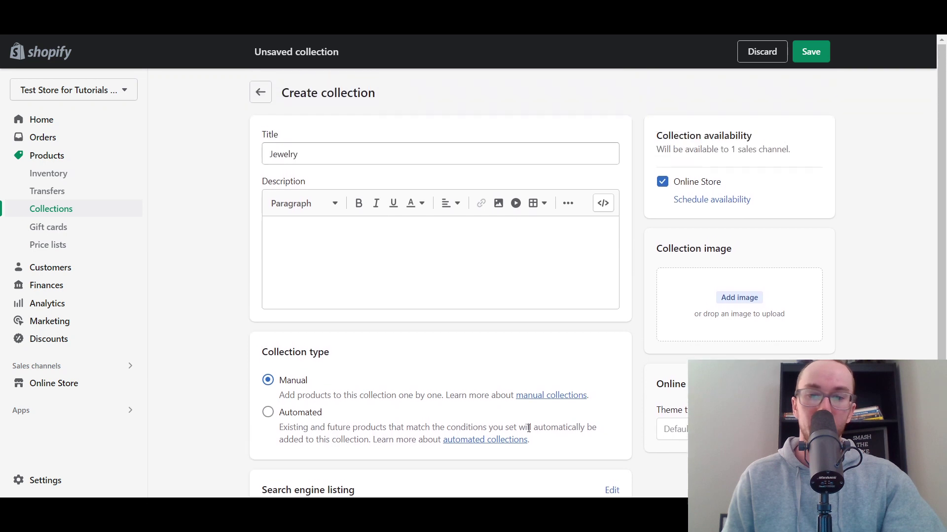
scroll(443, 395, down, 1)
scroll(390, 384, up, 1)
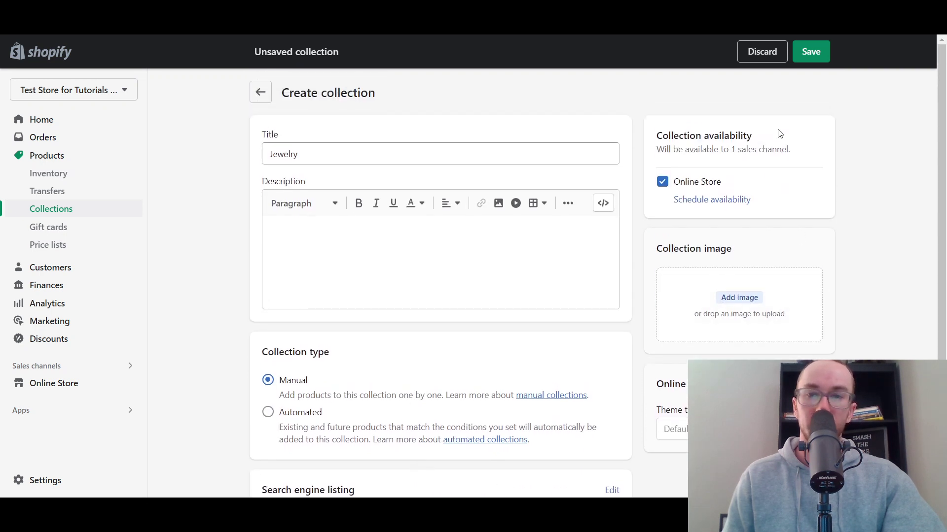
click(806, 56)
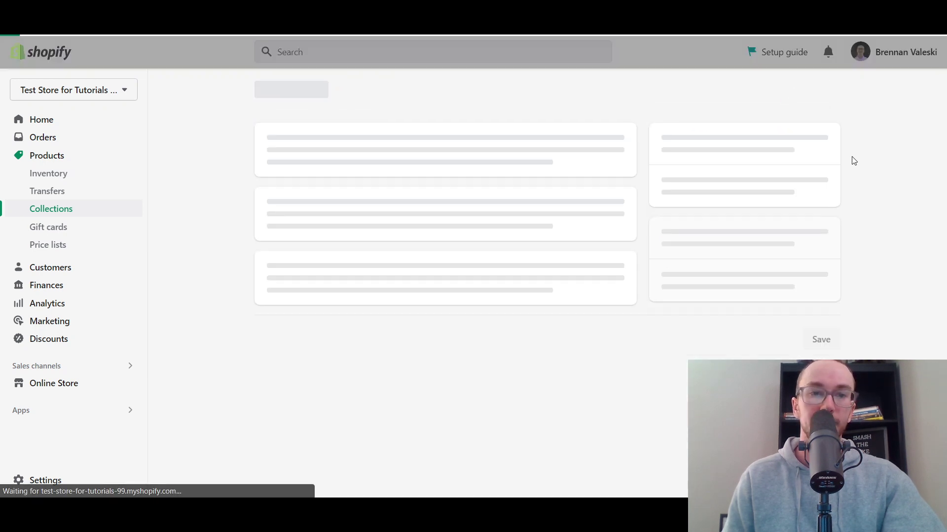
Add the Best Boss Mug Brooch pin and the GD Simple Fashion heart stud earring to the Jewelry collection's products.
scroll(284, 302, down, 3)
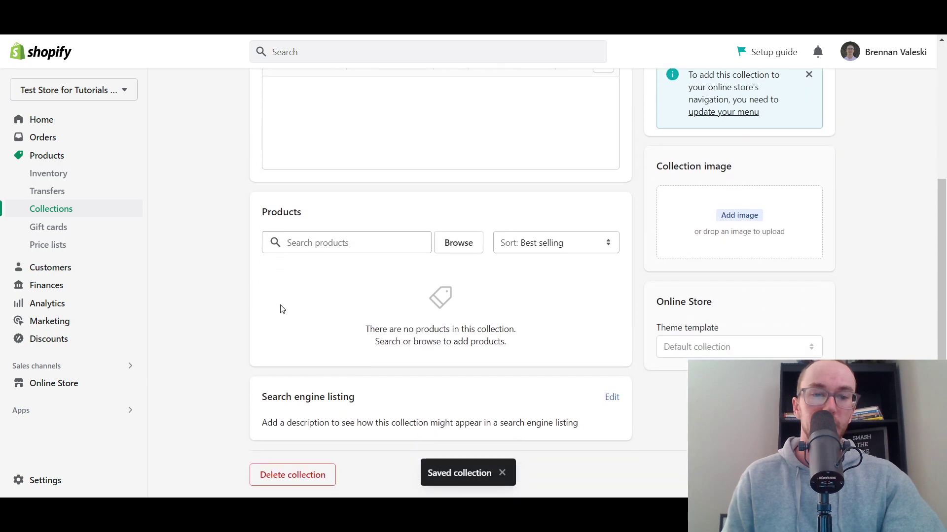
click(457, 243)
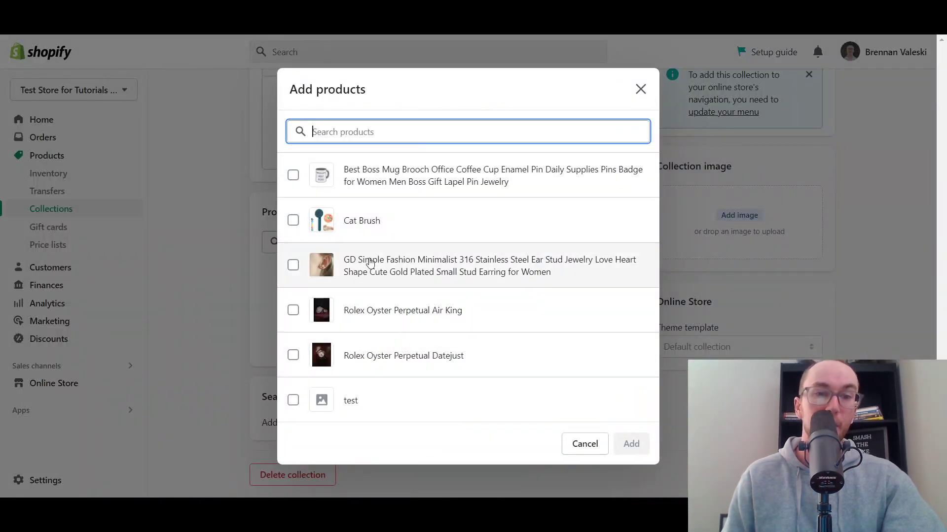
click(294, 176)
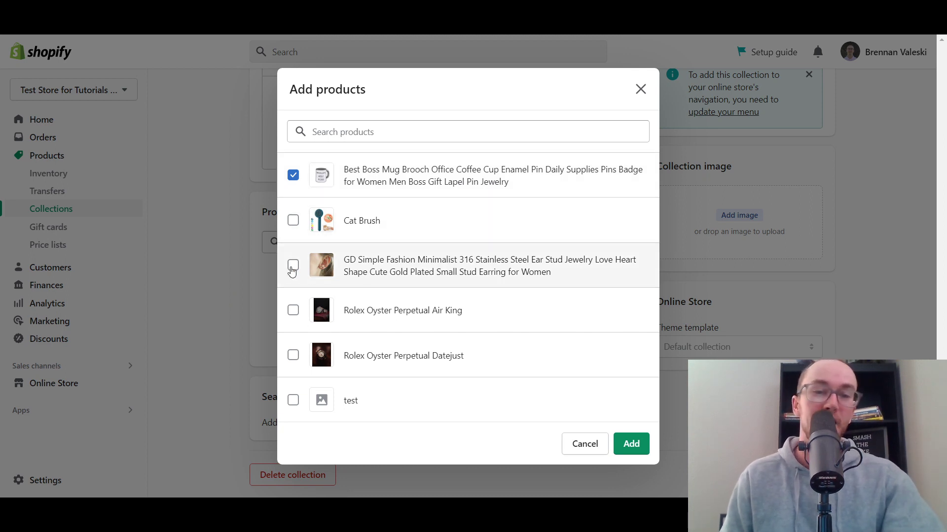
click(292, 267)
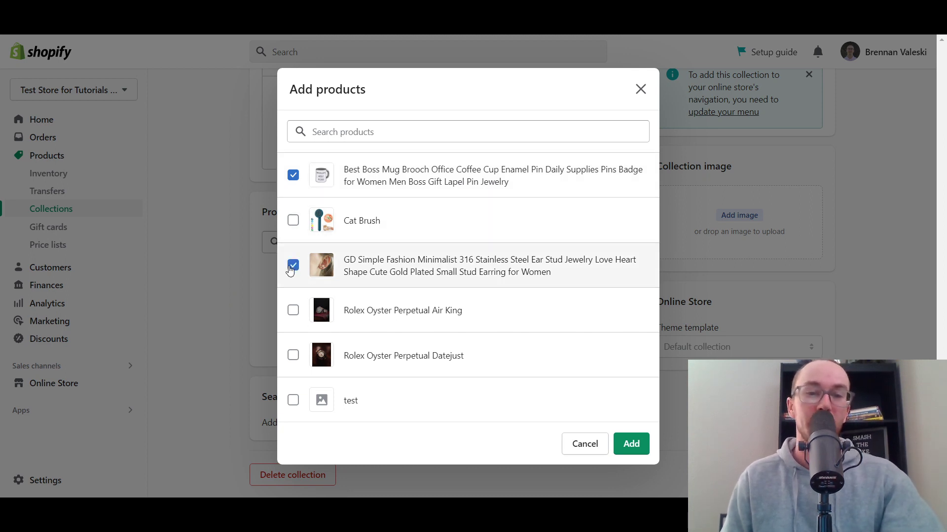
click(292, 312)
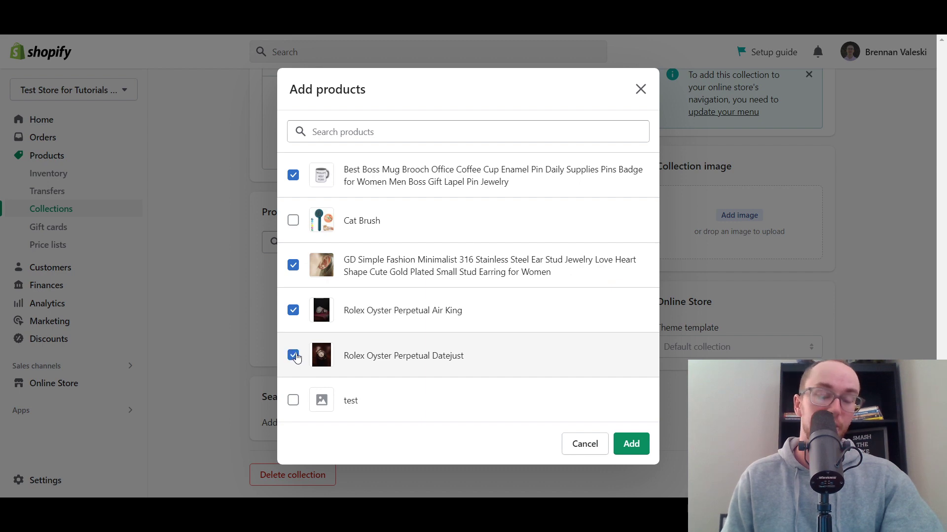
click(294, 355)
click(293, 310)
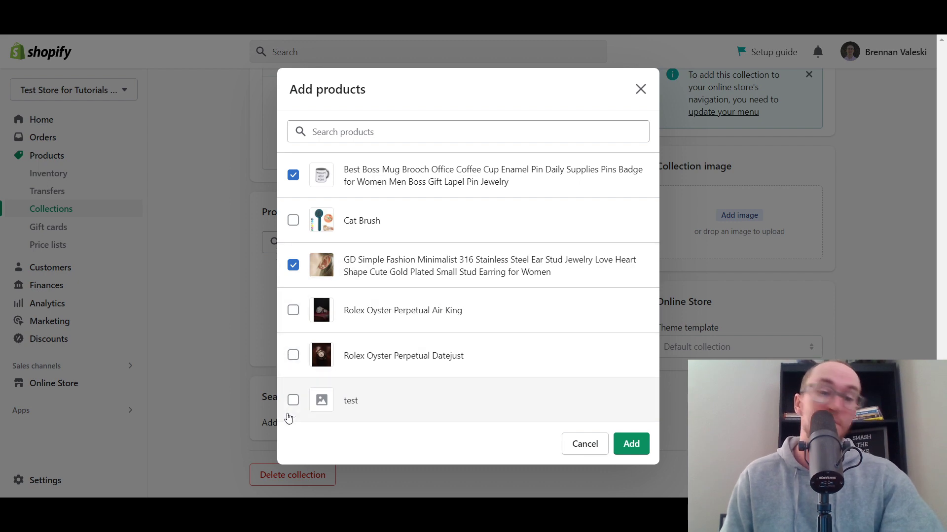
click(629, 444)
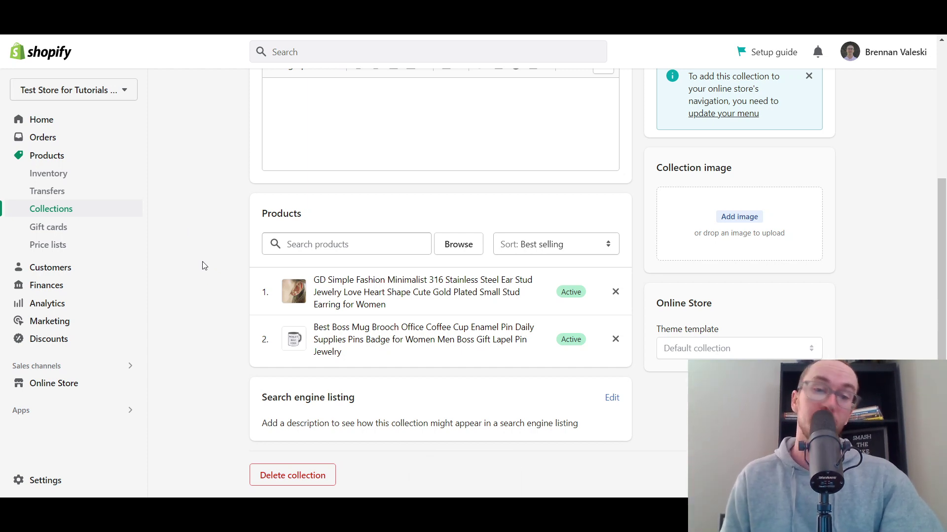
Try the Manually sort order on the Jewelry collection's products and return it to Best selling.
scroll(202, 261, down, 2)
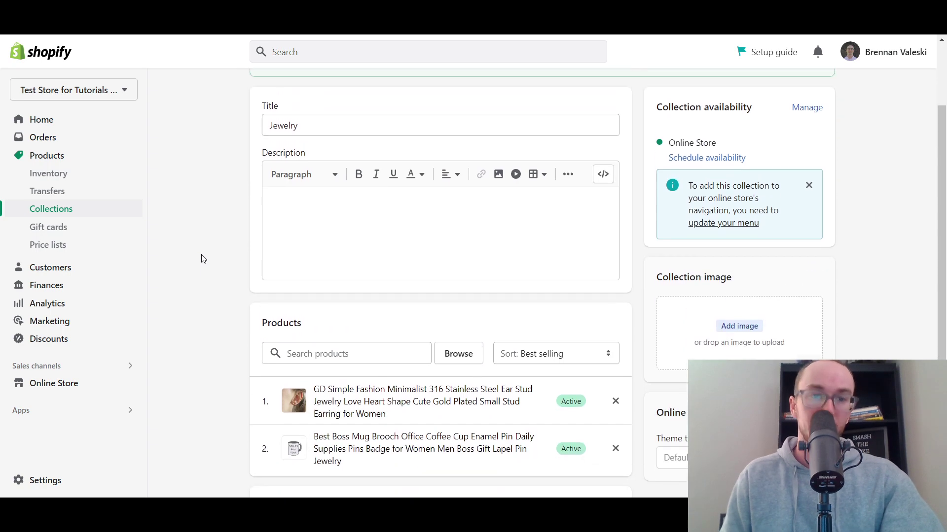
scroll(338, 122, up, 2)
scroll(206, 252, down, 4)
scroll(205, 252, up, 2)
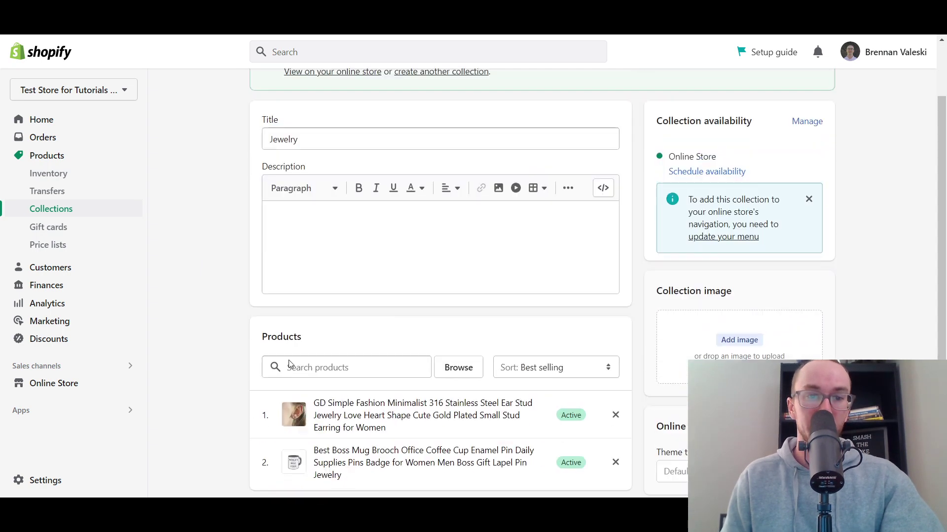
scroll(188, 276, down, 3)
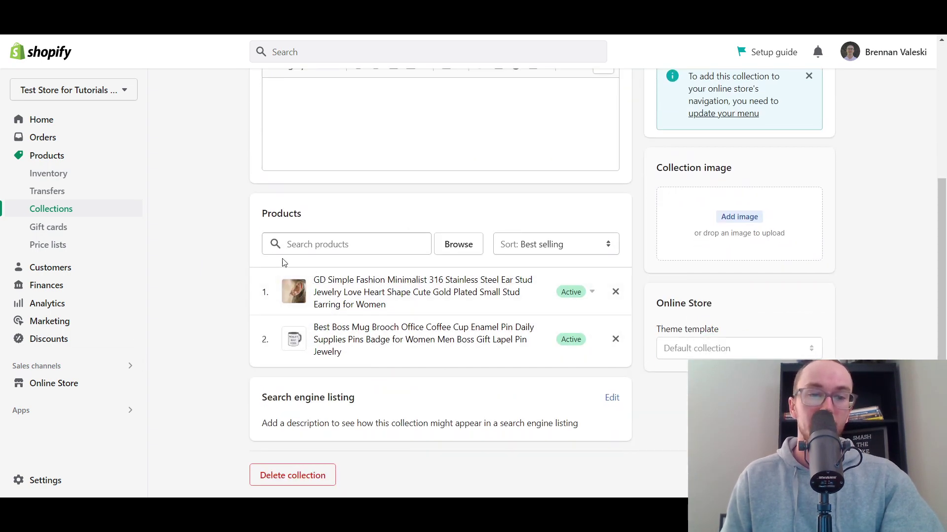
click(562, 244)
click(557, 338)
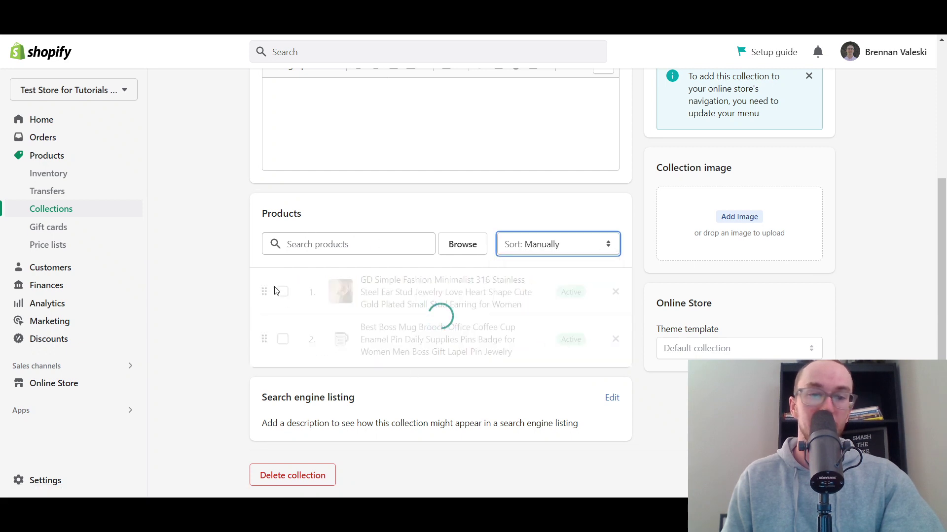
click(538, 242)
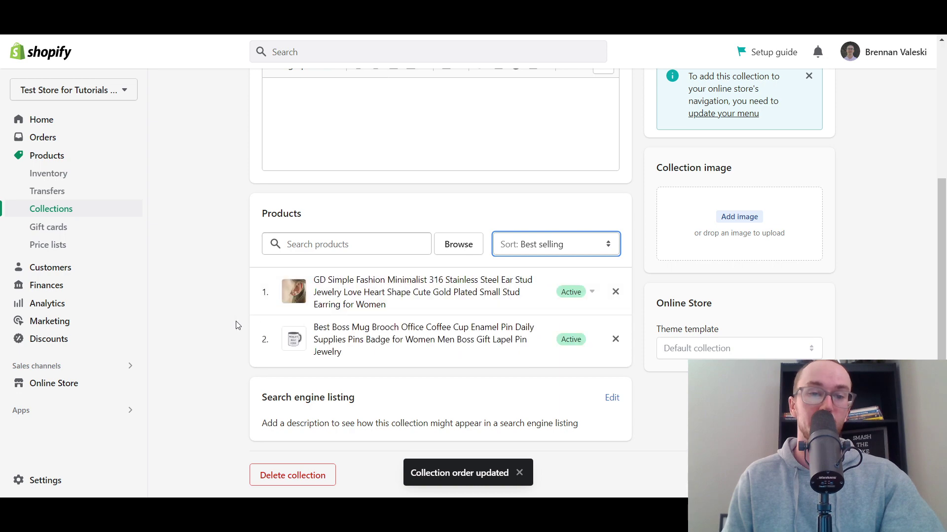
View the Jewelry collection on the online store and examine its product listings.
scroll(300, 254, up, 4)
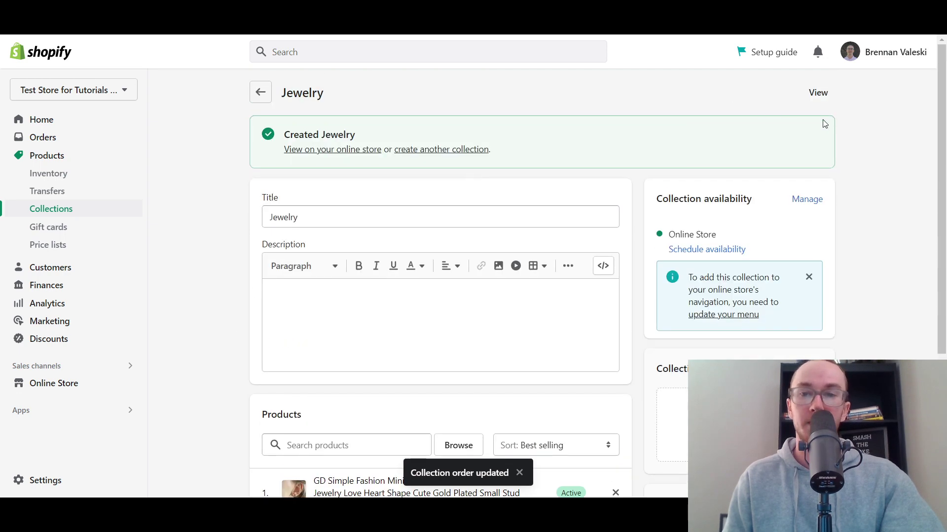
click(320, 155)
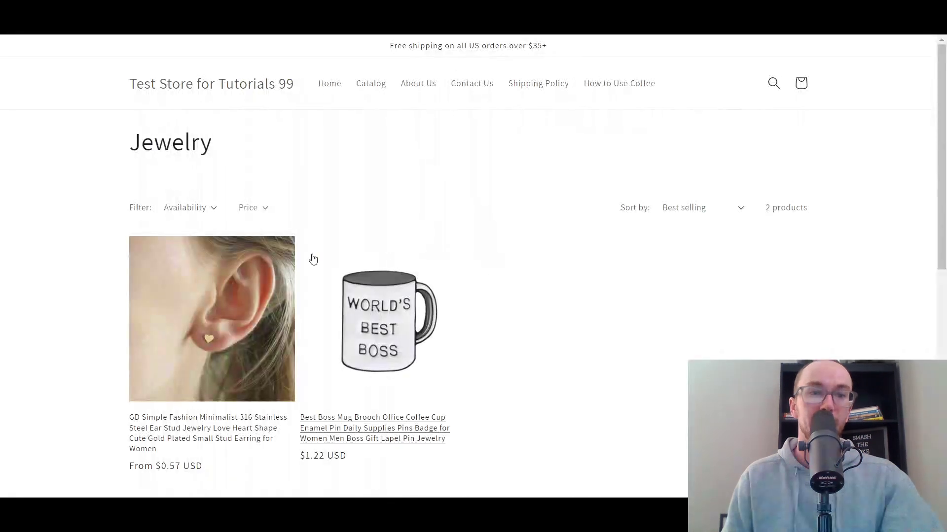
scroll(386, 156, down, 5)
scroll(234, 186, up, 5)
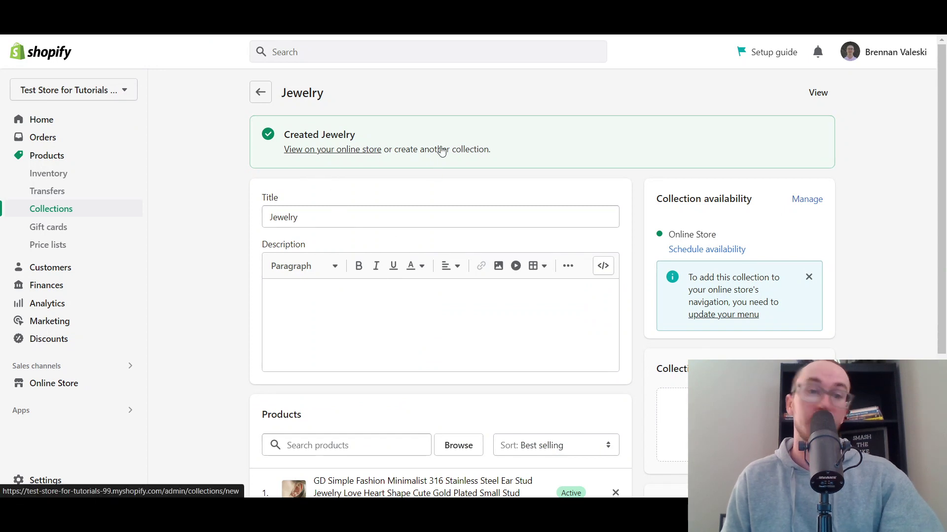
Return to the list of all collections and check their product conditions.
click(63, 209)
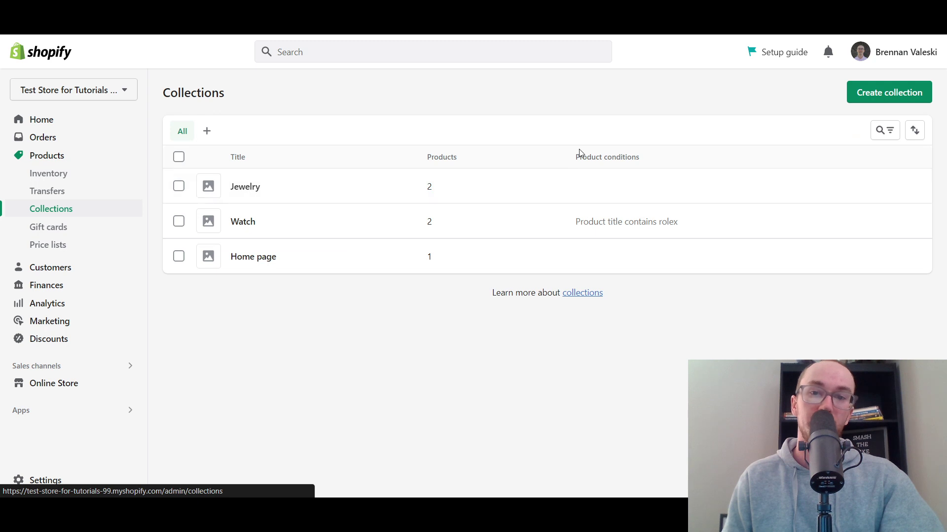
drag(576, 157, 634, 157)
click(641, 158)
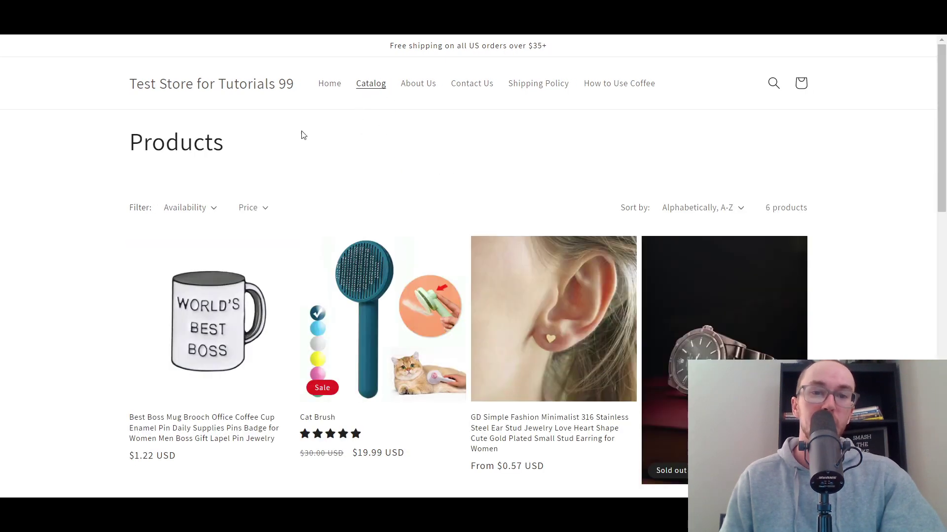
Browse through all products on the online store's Catalog page.
scroll(766, 296, down, 10)
scroll(863, 222, up, 10)
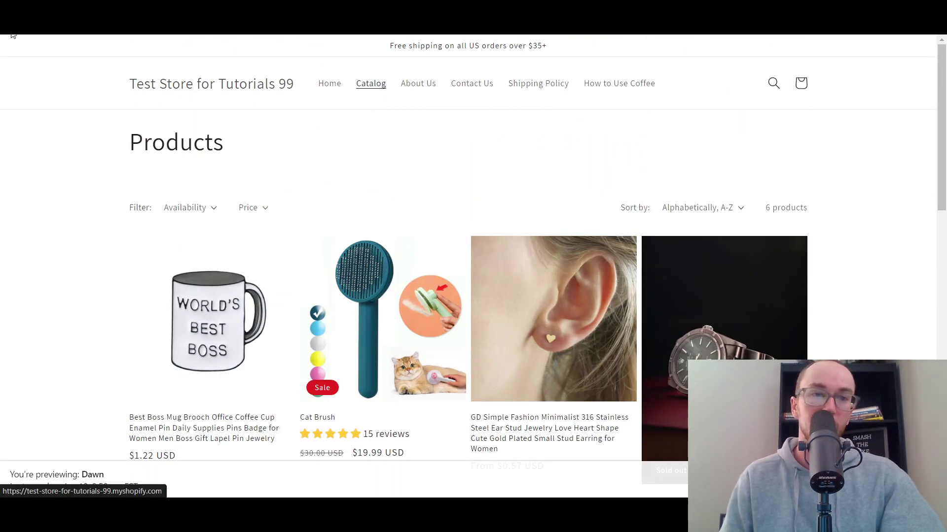
key(alt+Left)
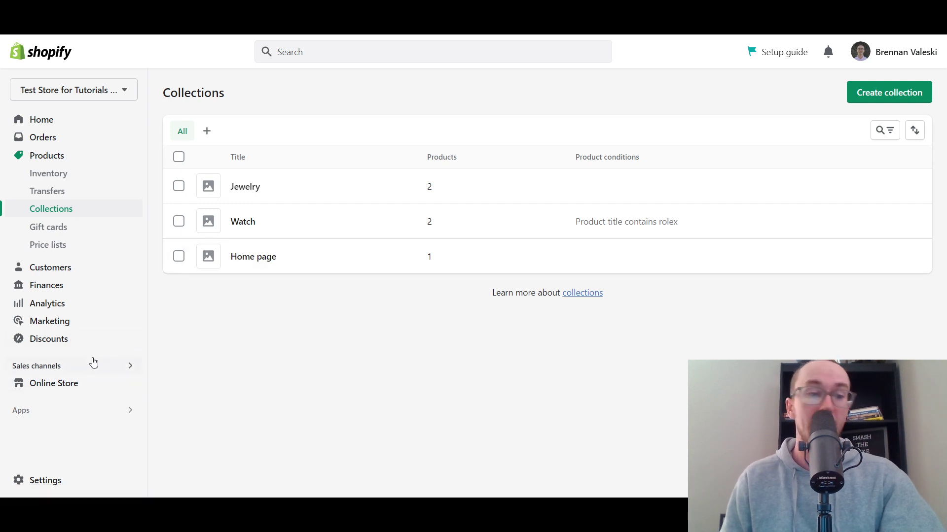
Open the online store's Main menu for editing from the store navigation settings.
click(72, 389)
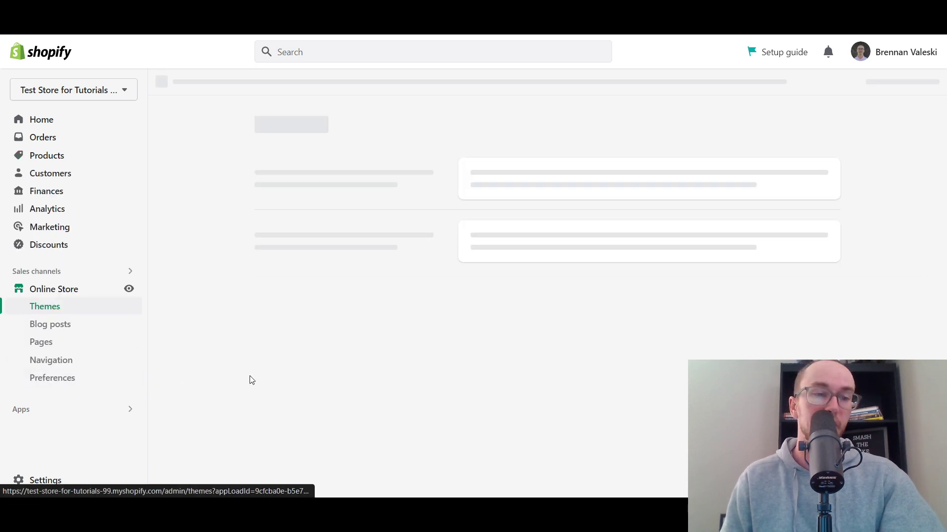
click(54, 365)
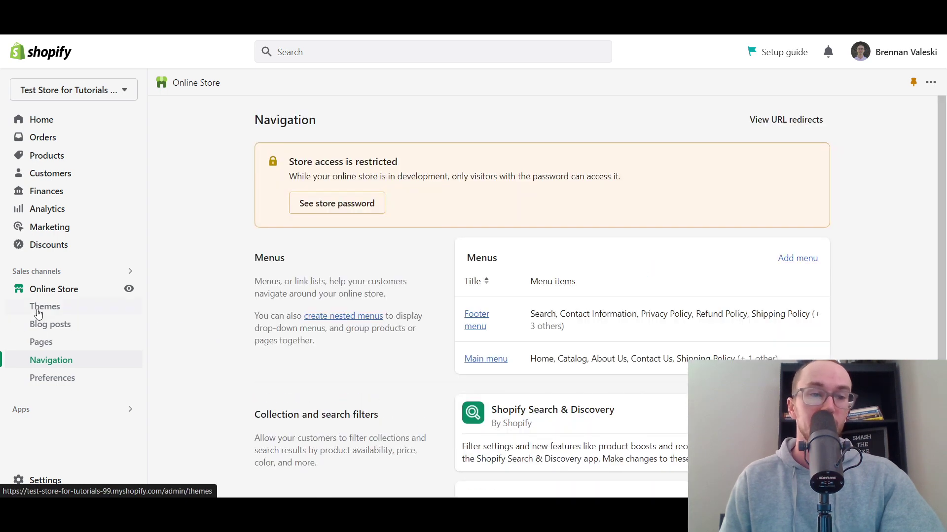
scroll(222, 320, down, 1)
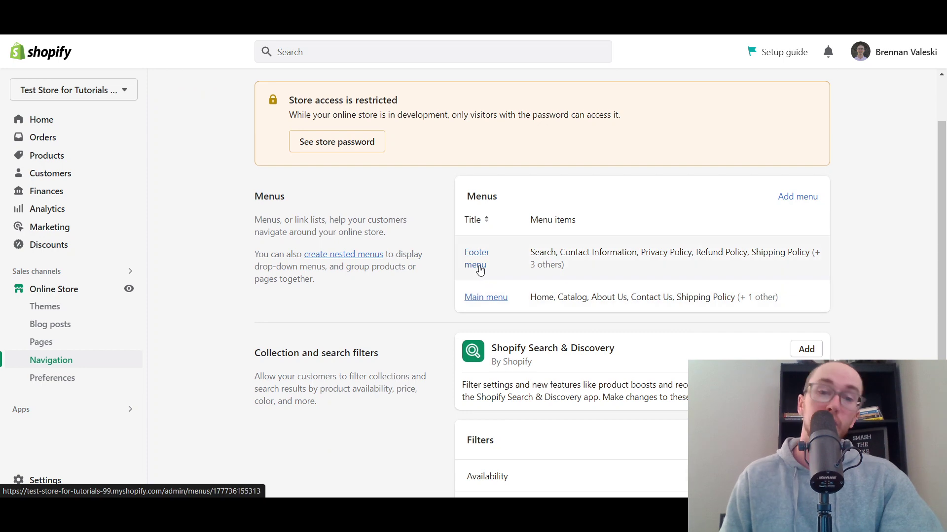
click(491, 299)
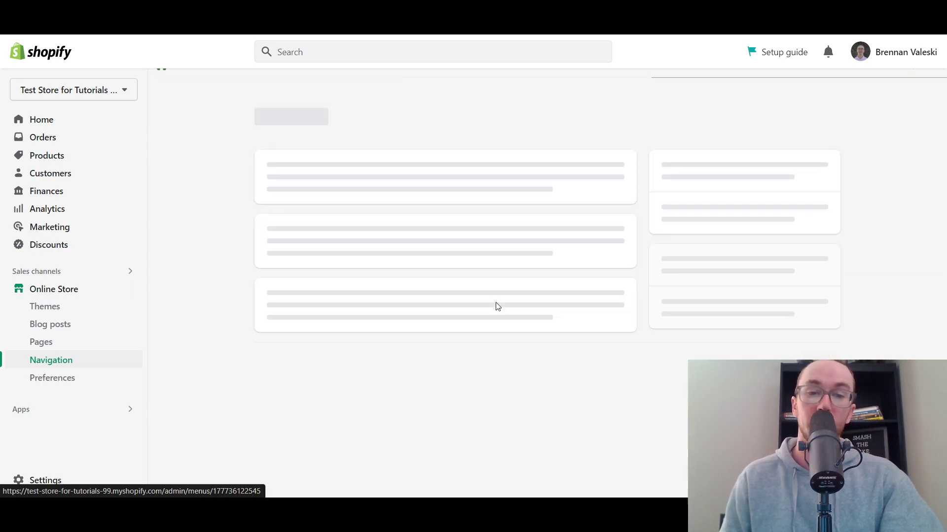
scroll(232, 330, down, 1)
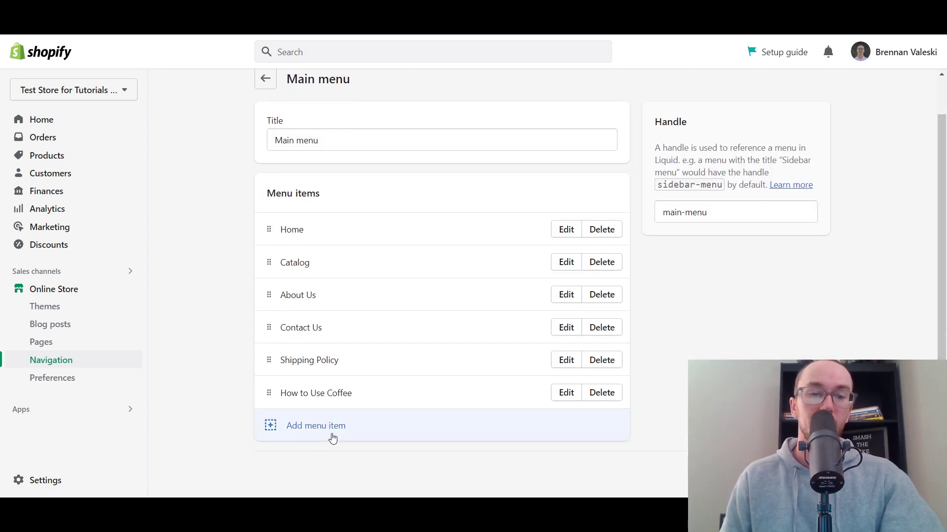
Add a Jewelry item to the main menu that links to the Jewelry collection.
click(312, 427)
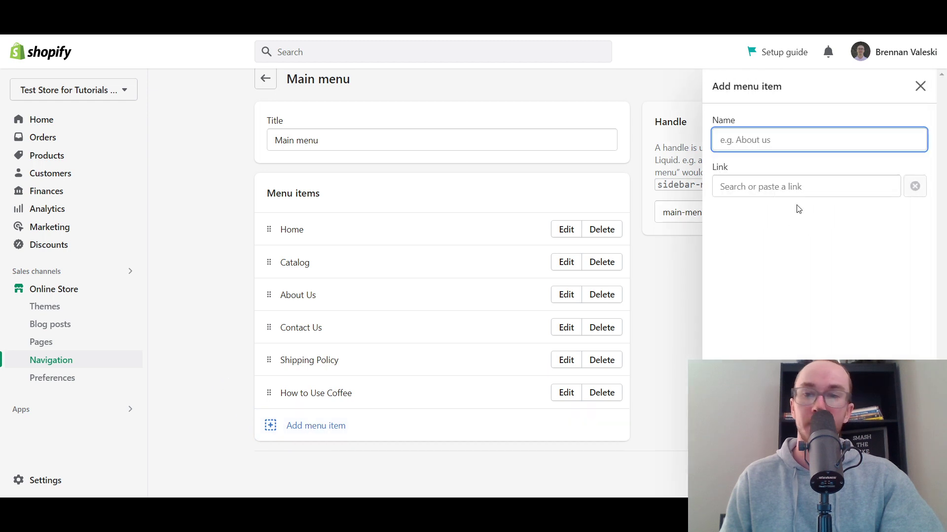
click(758, 188)
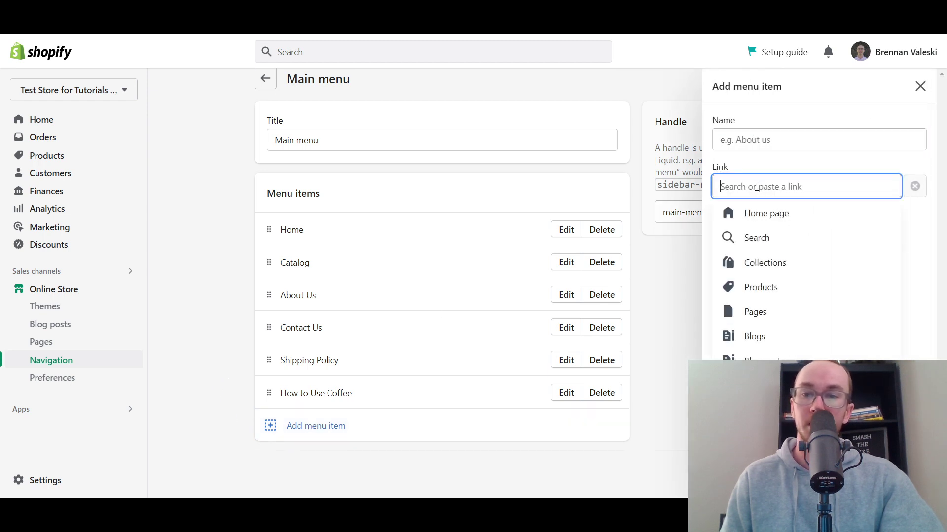
click(785, 268)
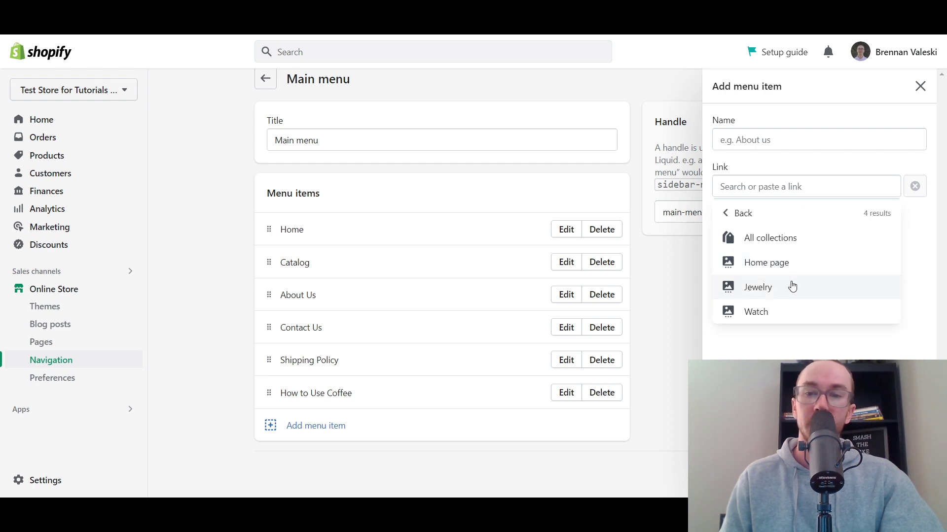
click(794, 291)
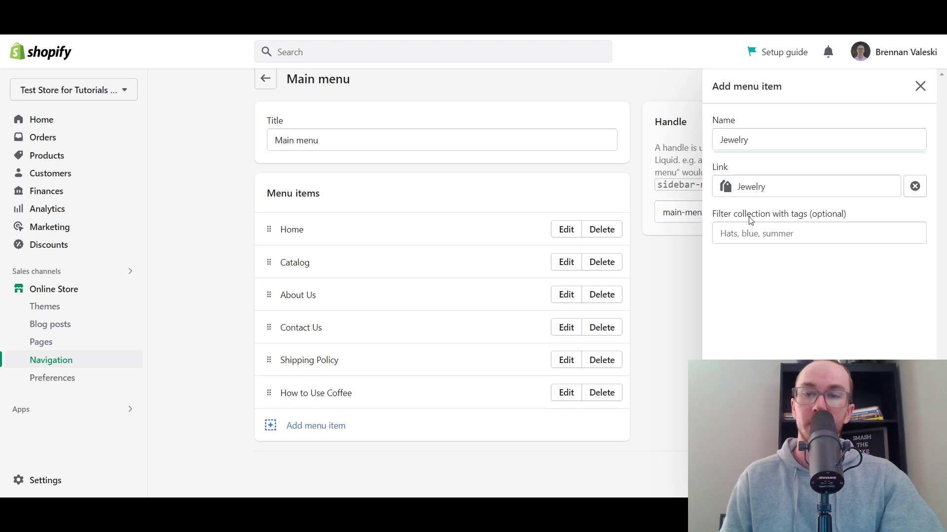
click(915, 481)
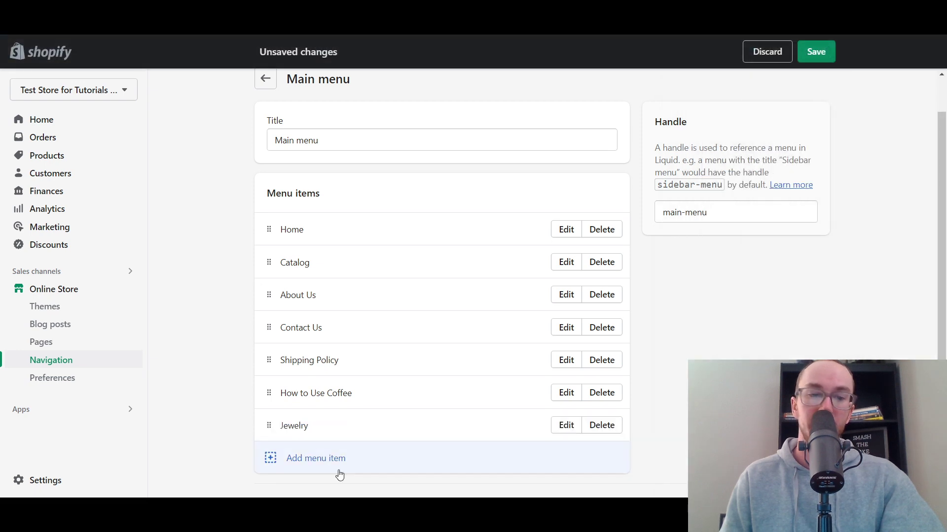
Add a Watch item to the main menu that links to the Watch collection.
click(338, 463)
click(795, 186)
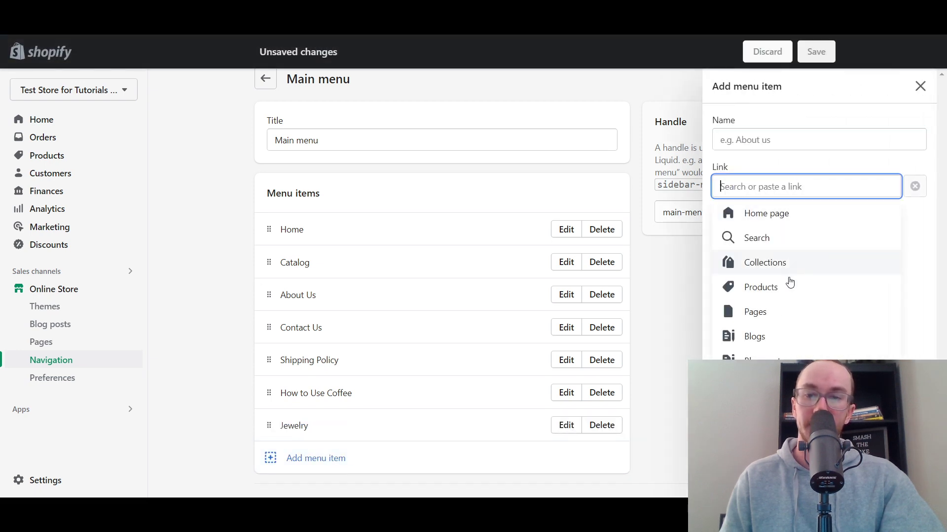
click(791, 262)
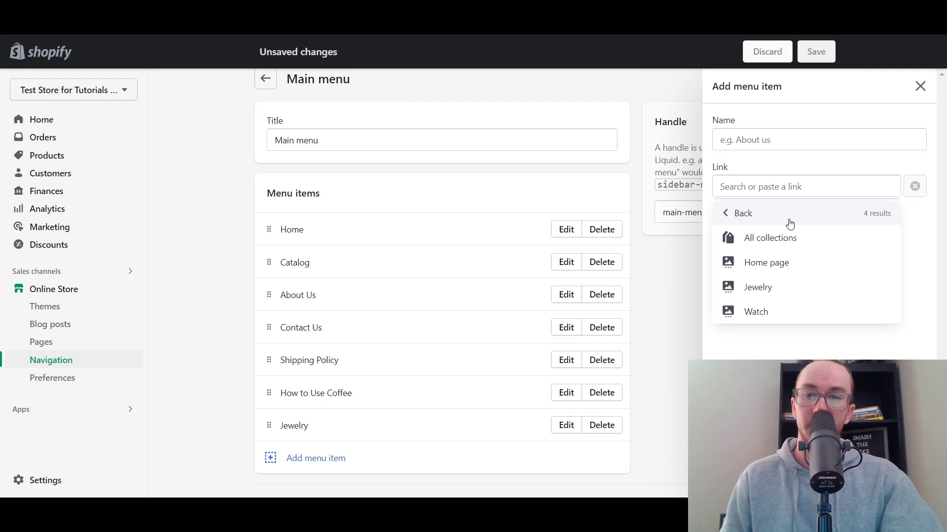
click(786, 312)
click(910, 481)
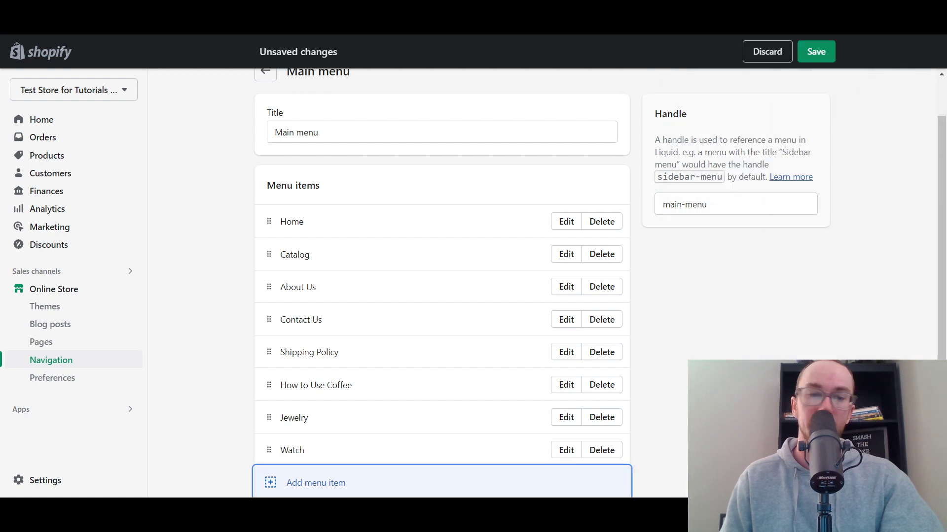
Nest the Jewelry and Watch items under Catalog in the main menu and save the menu.
scroll(358, 405, down, 2)
drag(269, 361, 328, 246)
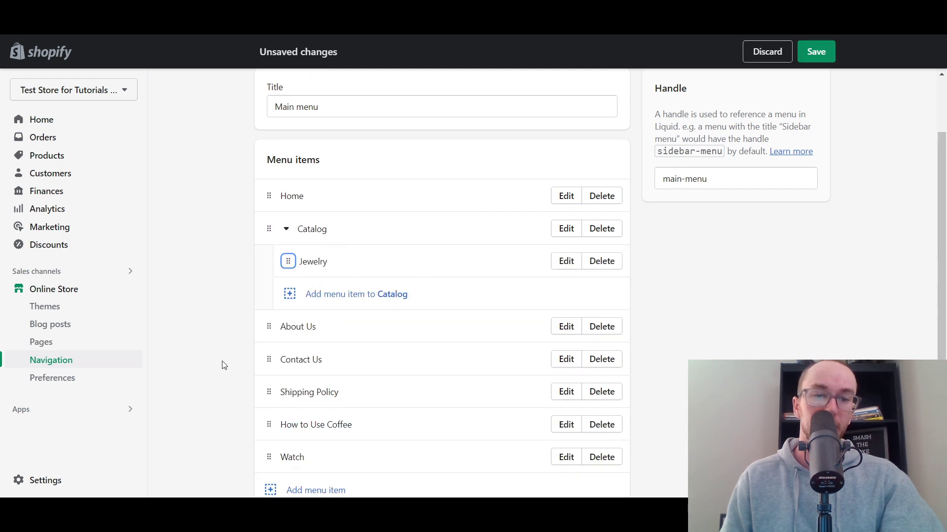
scroll(222, 364, down, 2)
drag(268, 393, 276, 274)
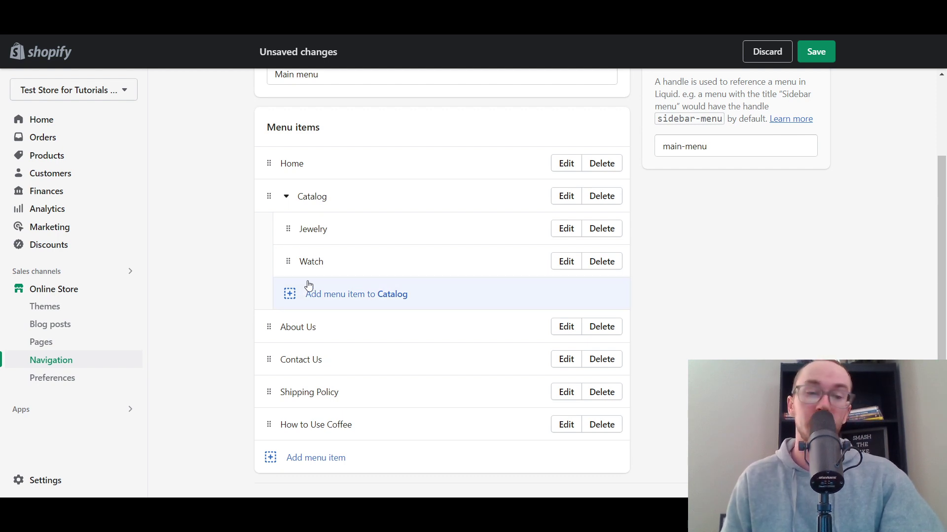
scroll(702, 294, up, 1)
scroll(702, 294, up, 2)
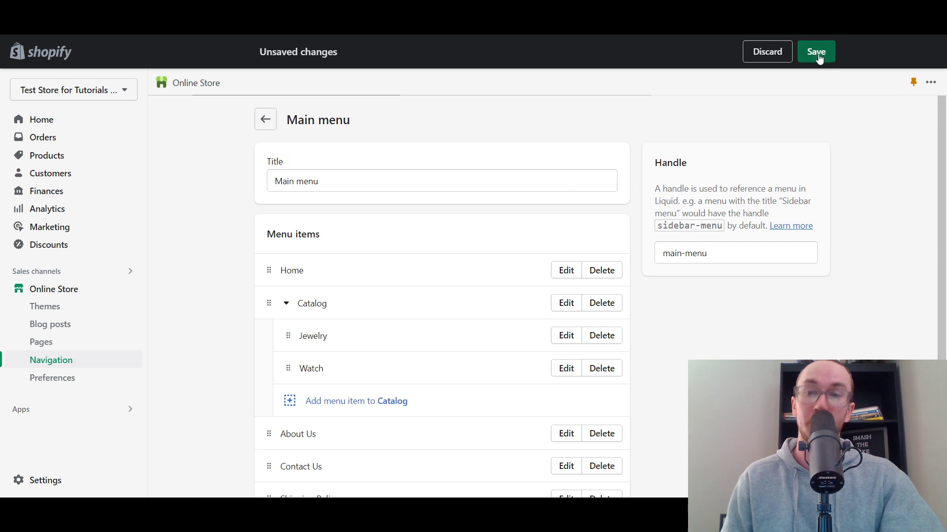
click(816, 52)
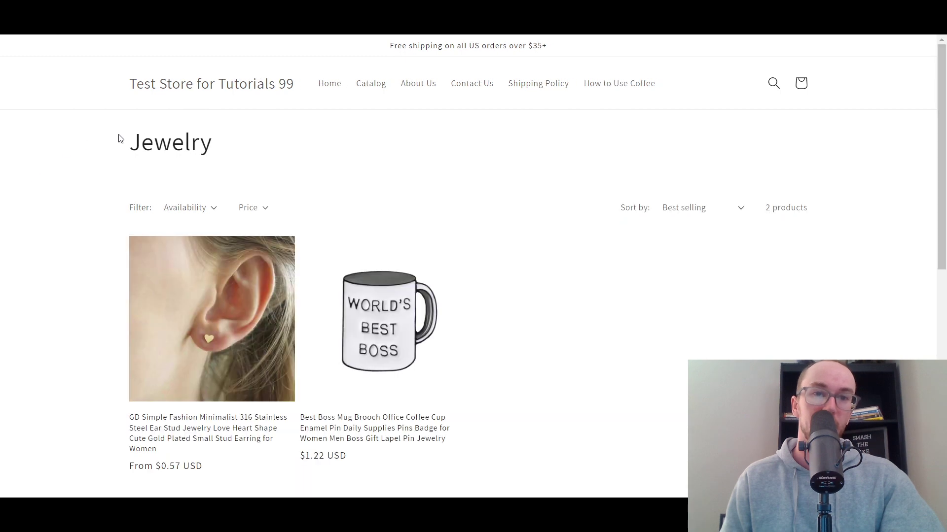
Open the storefront's home page, then collapse and re-expand Catalog's nested items in the main menu editor.
click(256, 88)
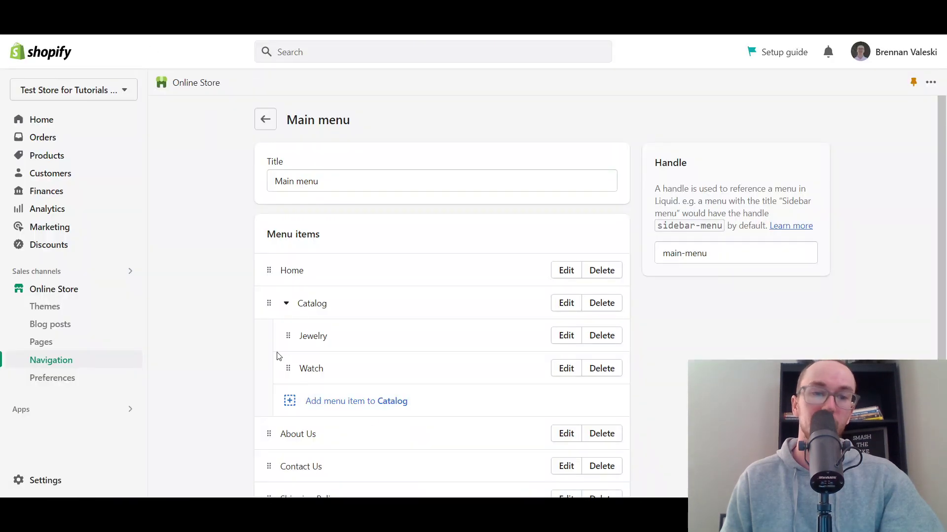
scroll(278, 353, down, 1)
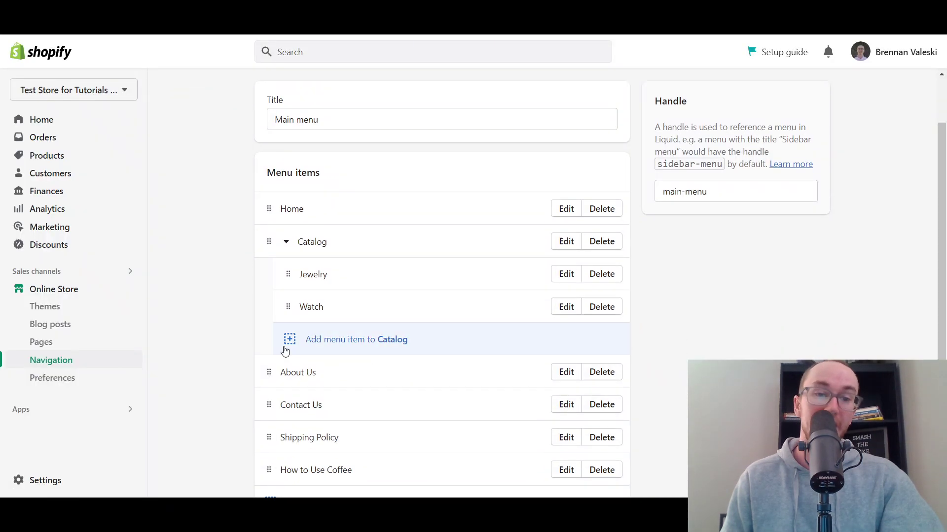
click(286, 241)
click(287, 265)
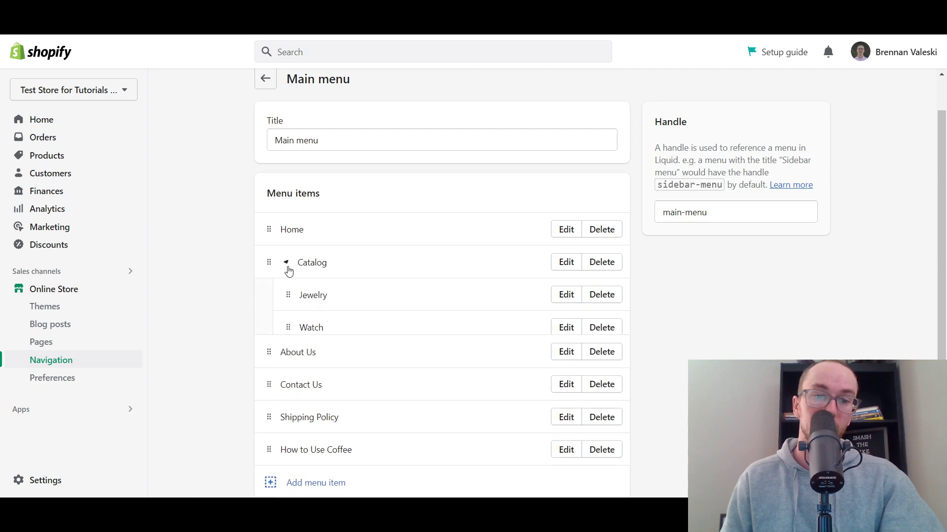
click(287, 264)
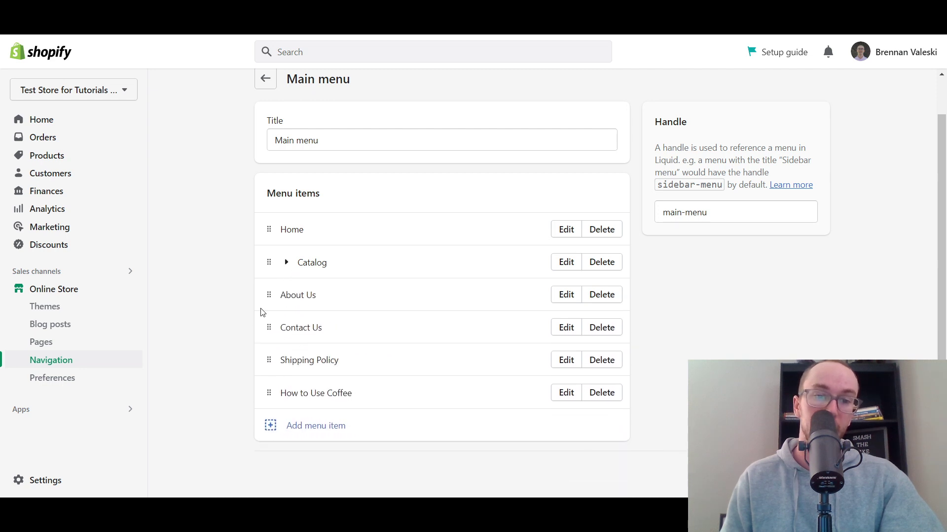
click(287, 263)
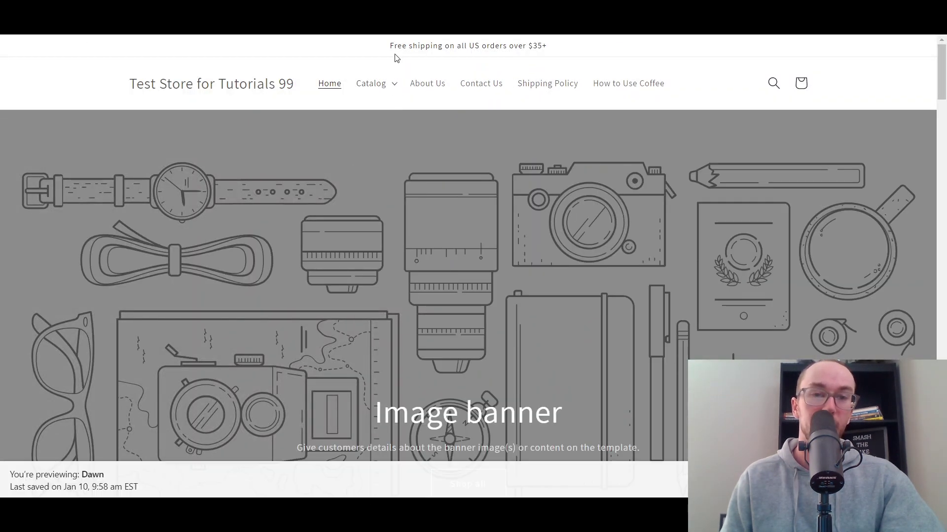
Check the Catalog dropdown on the storefront, view the Watch collection through it, and return to the home page.
click(392, 89)
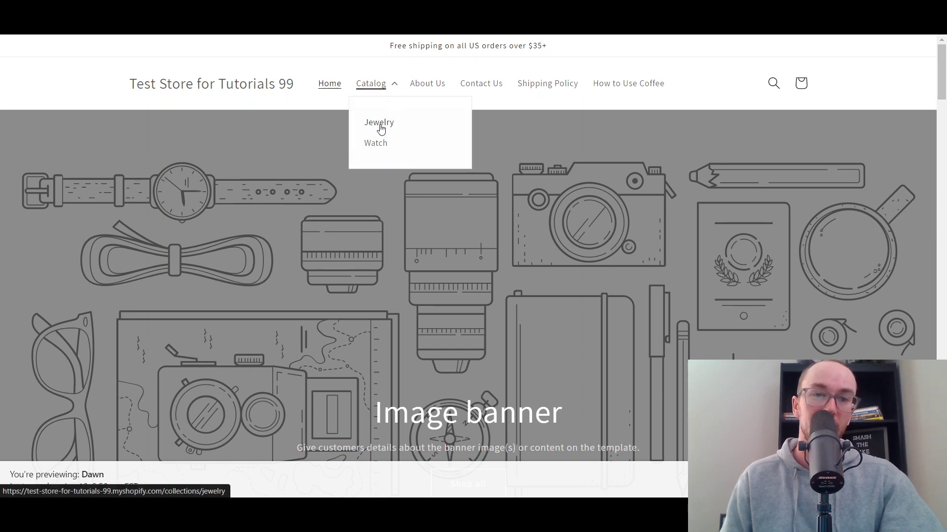
click(432, 138)
click(398, 88)
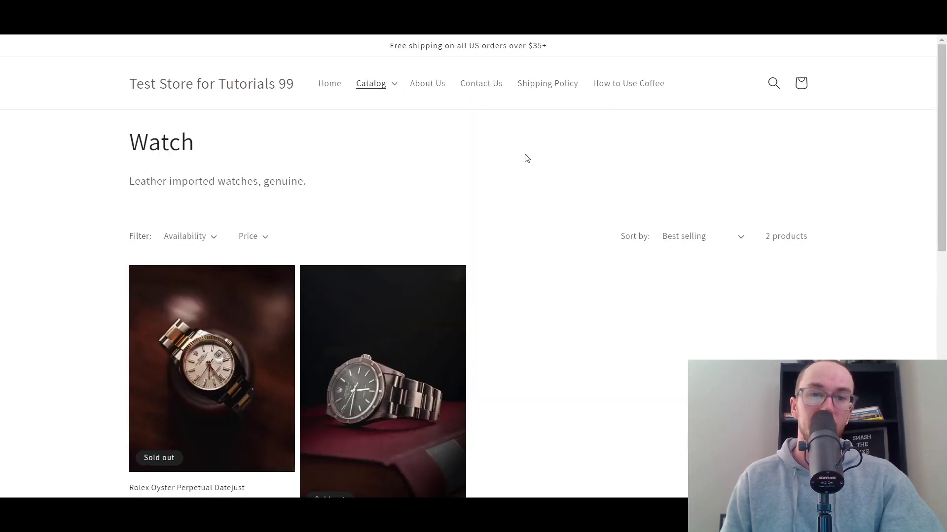
click(395, 85)
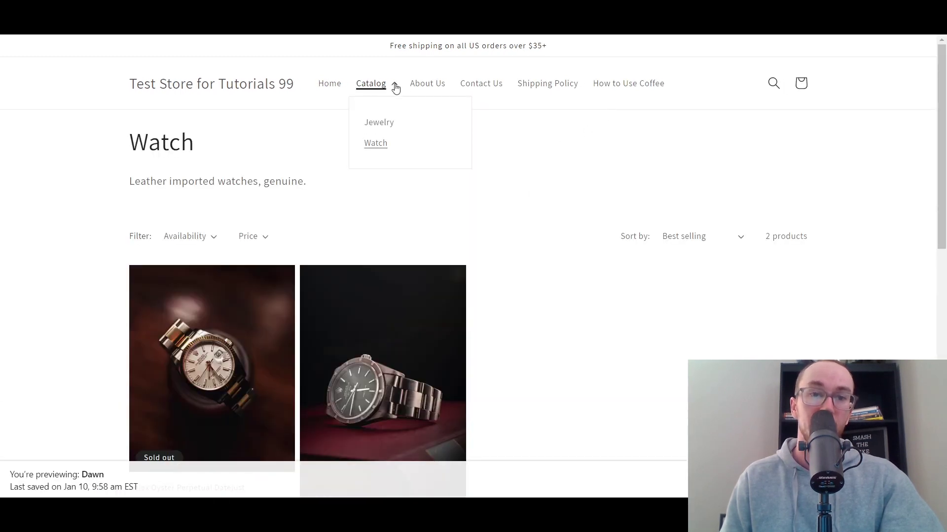
click(395, 87)
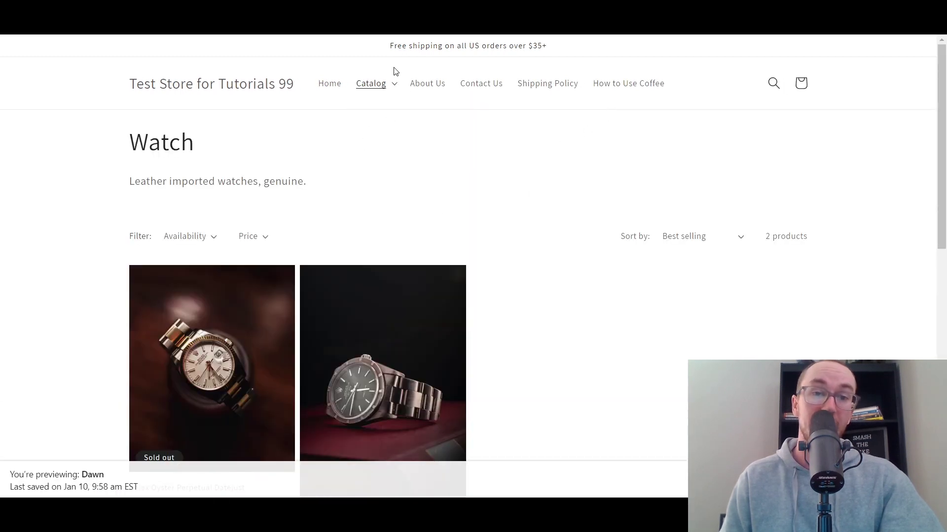
click(236, 93)
drag(937, 89, 925, 46)
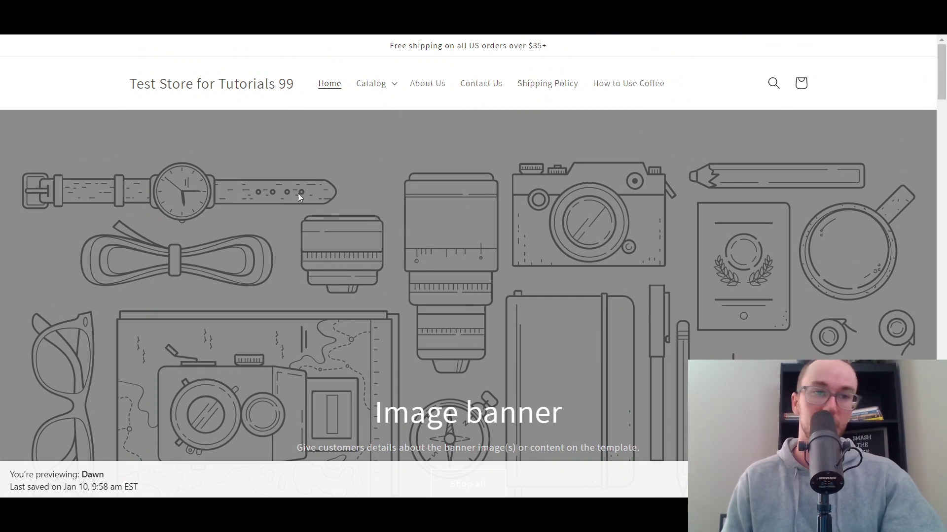
click(392, 88)
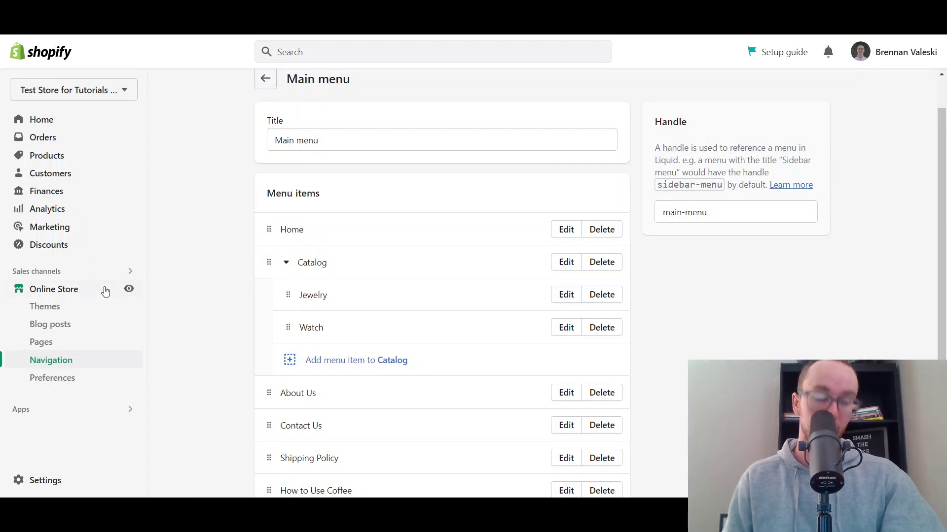
Open the current Dawn theme in the theme editor and go to the end of the home page's section list.
click(43, 120)
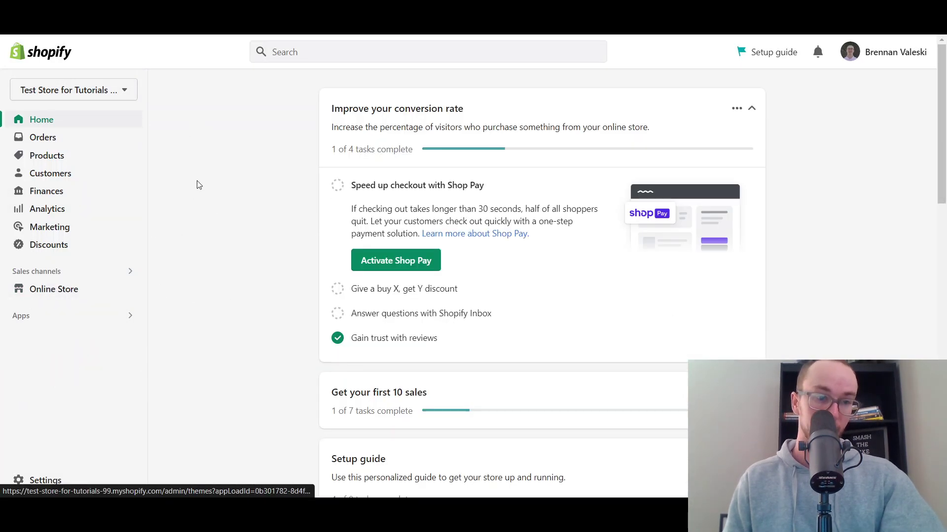
click(43, 291)
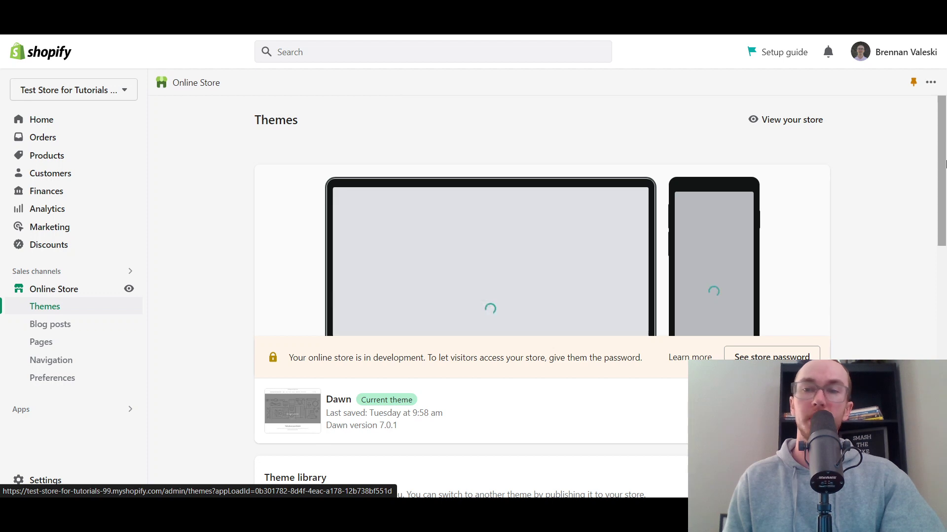
scroll(944, 152, down, 4)
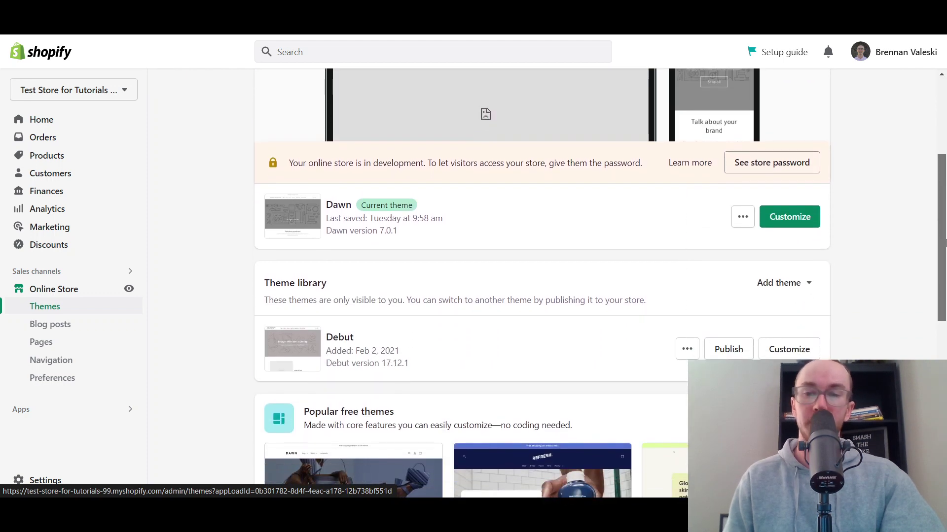
drag(945, 242, 906, 231)
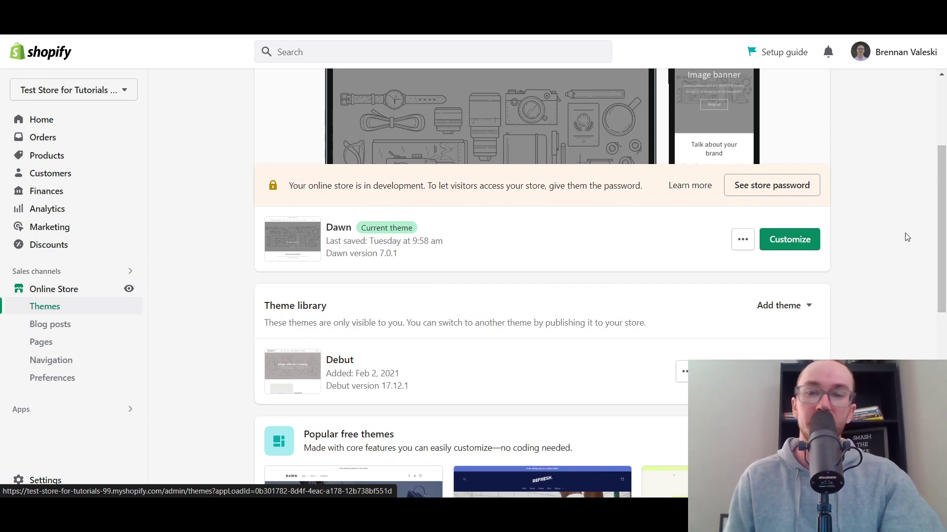
scroll(906, 238, down, 3)
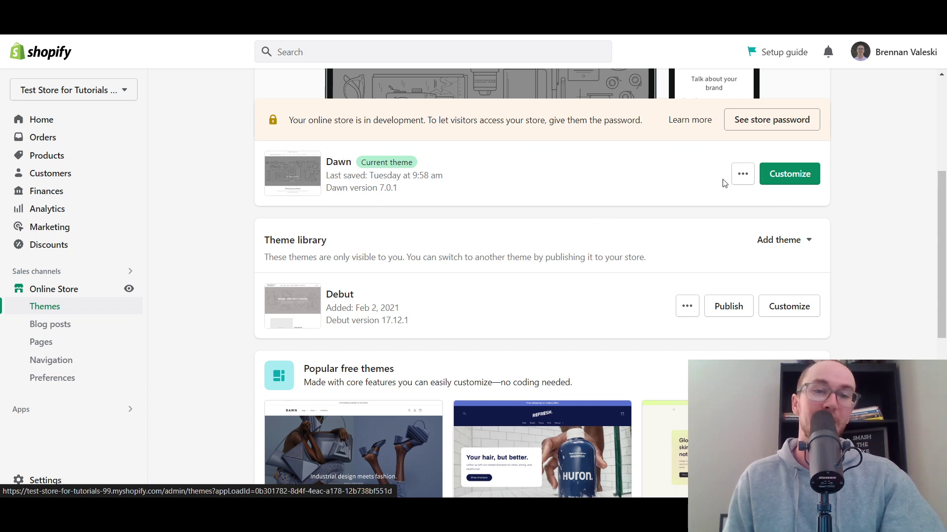
click(798, 179)
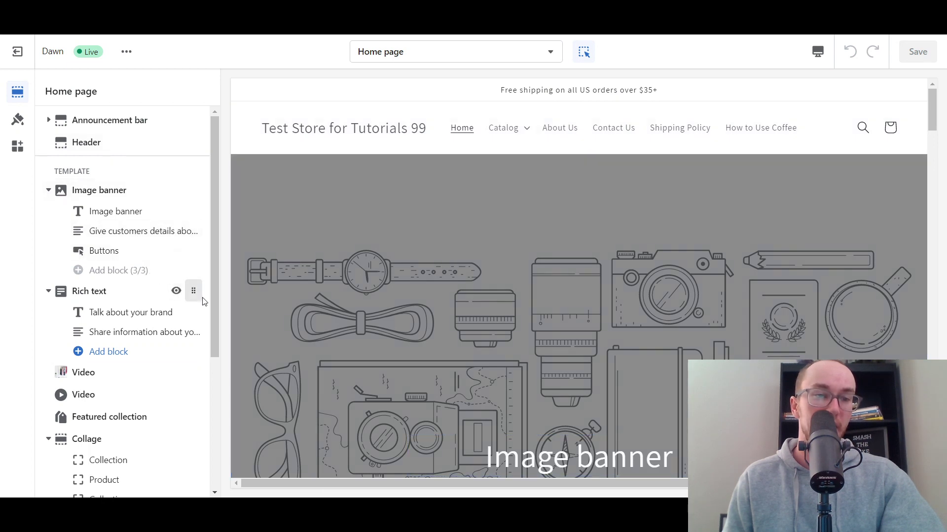
drag(218, 297, 194, 448)
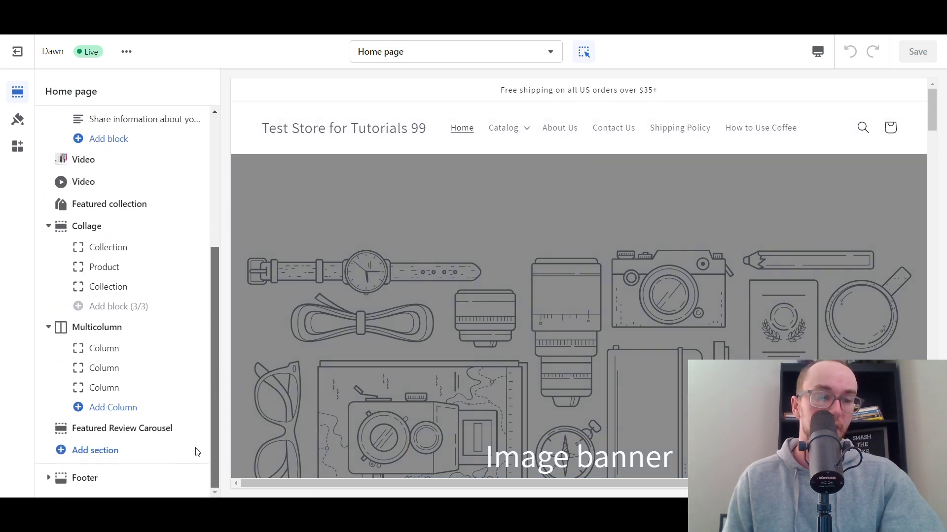
Add a Featured collection section at the end of the home page template, below the Featured Review Carousel.
click(98, 451)
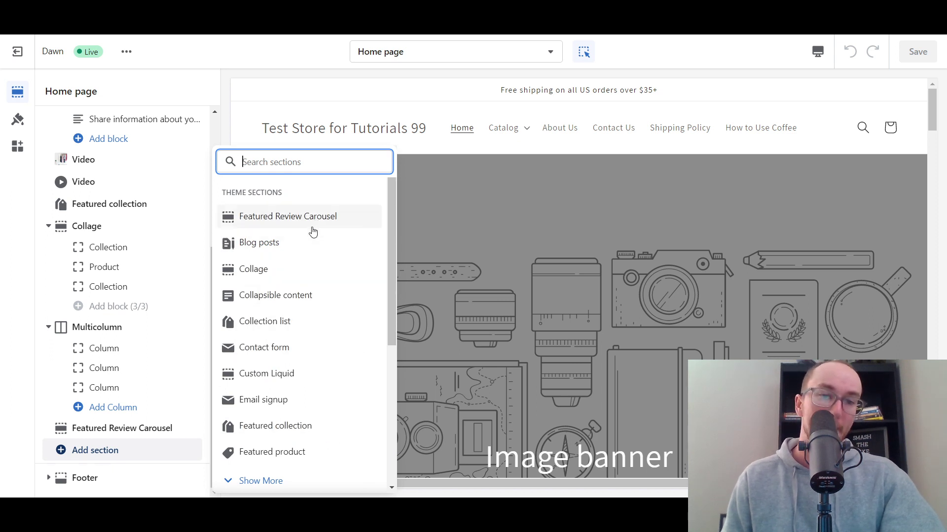
click(289, 432)
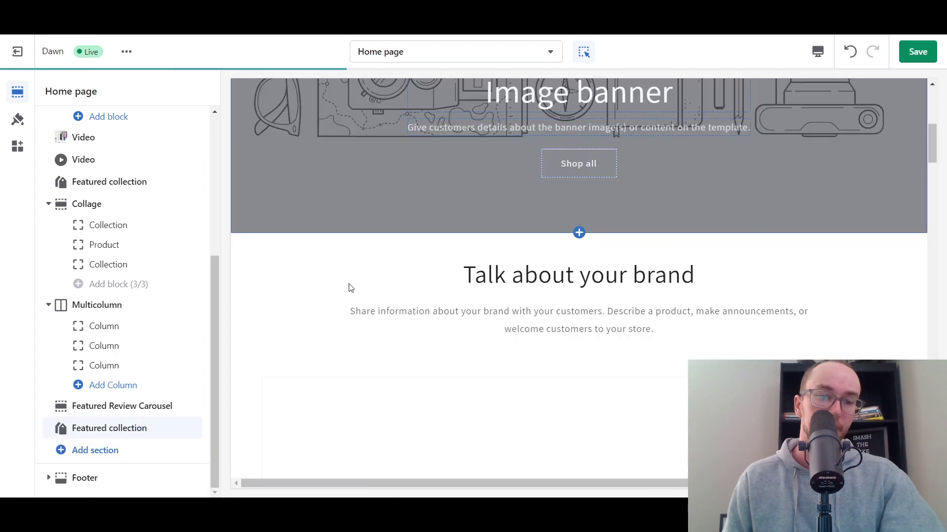
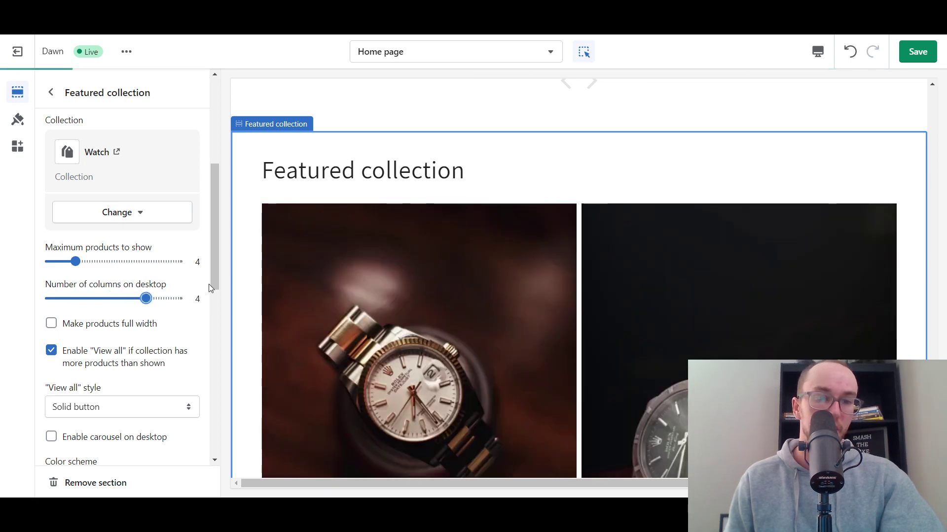
Try the full-width products and desktop carousel options of the new section, and look through its "View all" styles.
scroll(214, 277, down, 1)
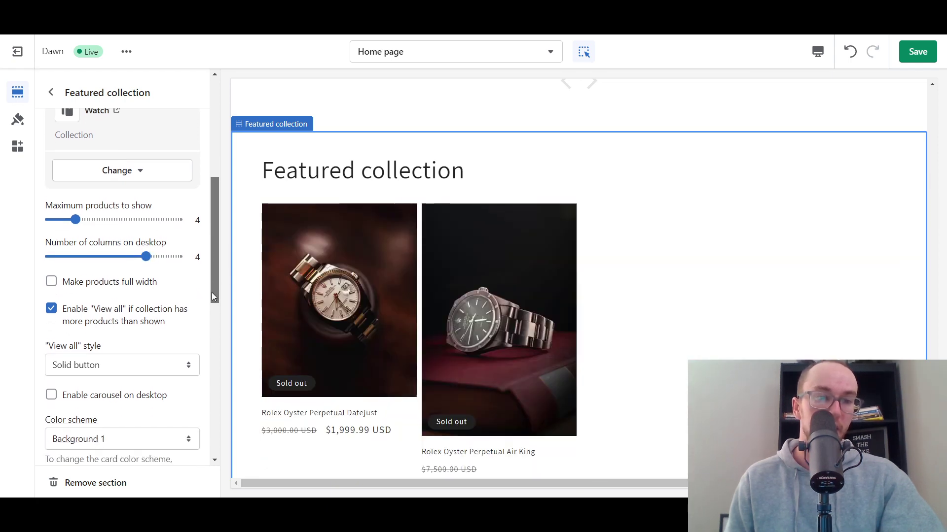
click(133, 276)
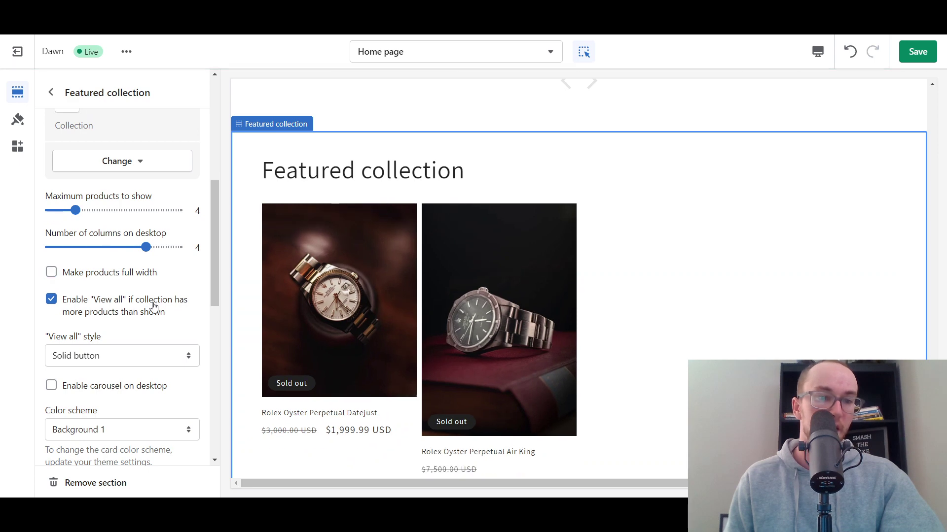
scroll(186, 322, down, 1)
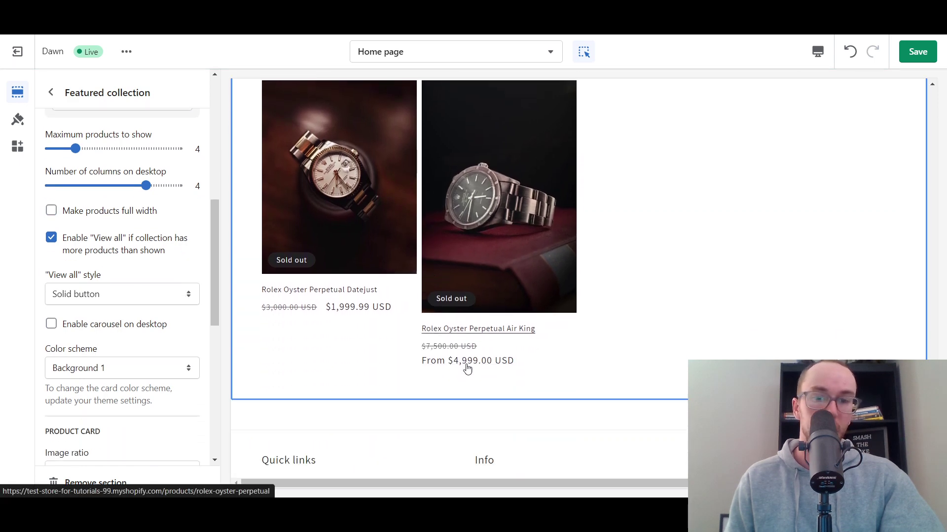
click(170, 296)
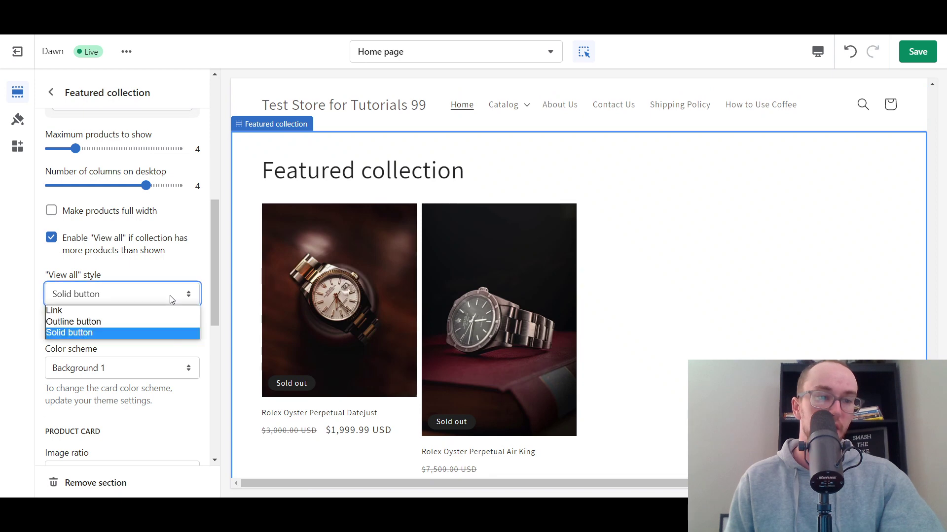
click(171, 299)
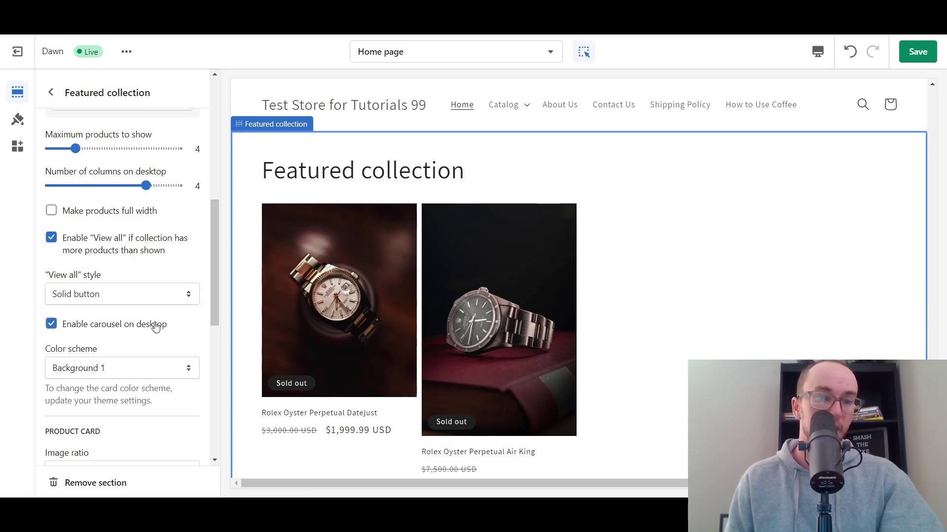
Try the Accent 2, Accent 1, Background 2 and Inverse color schemes on the new Featured collection section.
scroll(199, 314, down, 3)
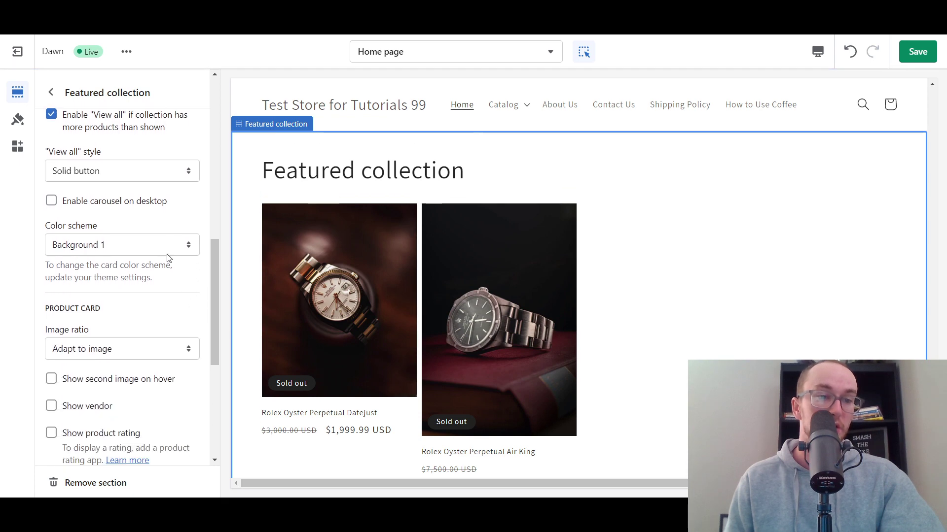
click(168, 249)
click(164, 271)
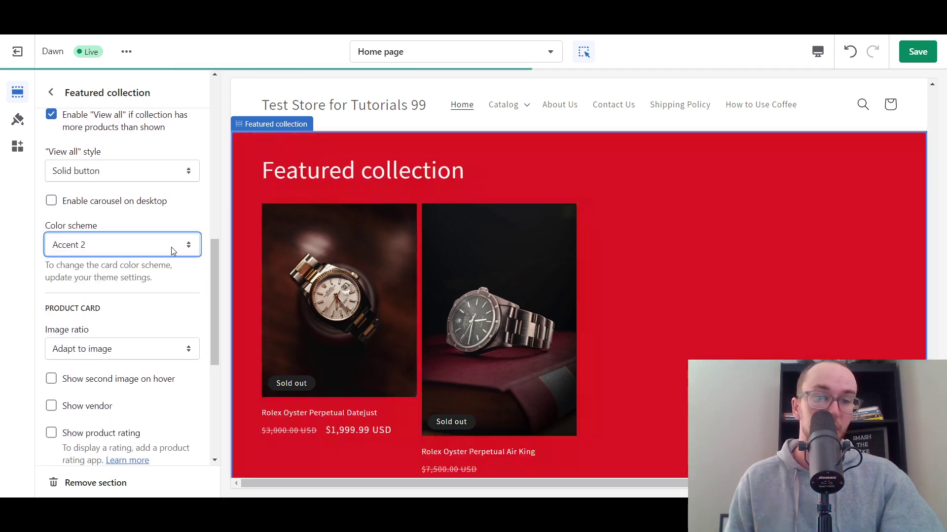
click(171, 247)
click(169, 261)
click(170, 249)
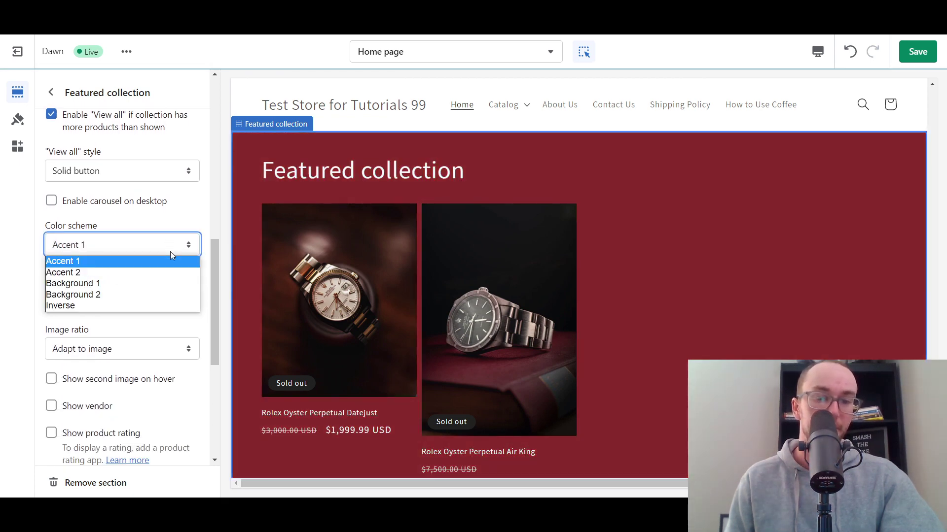
click(146, 295)
click(165, 247)
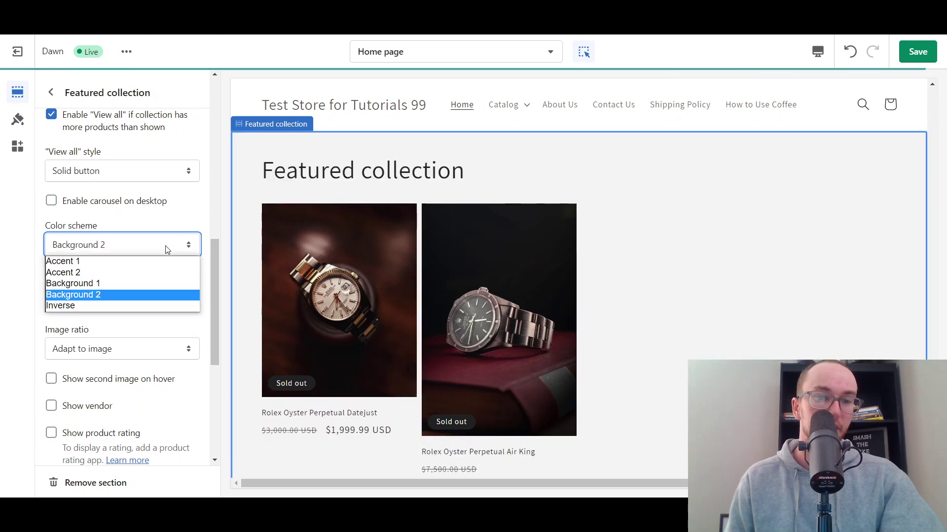
click(139, 307)
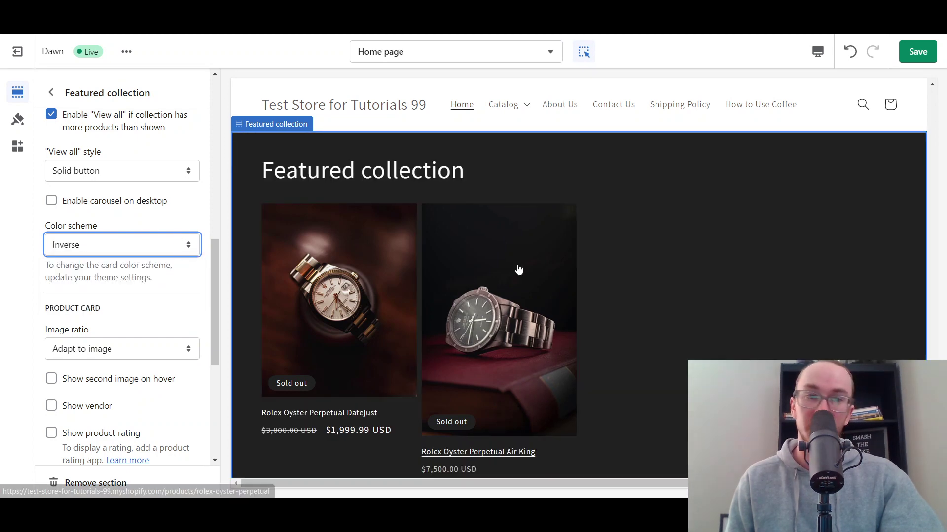
Inspect the section's Inverse look in the preview and return its color scheme to Background 1.
scroll(517, 269, up, 3)
scroll(515, 266, down, 6)
scroll(493, 276, up, 1)
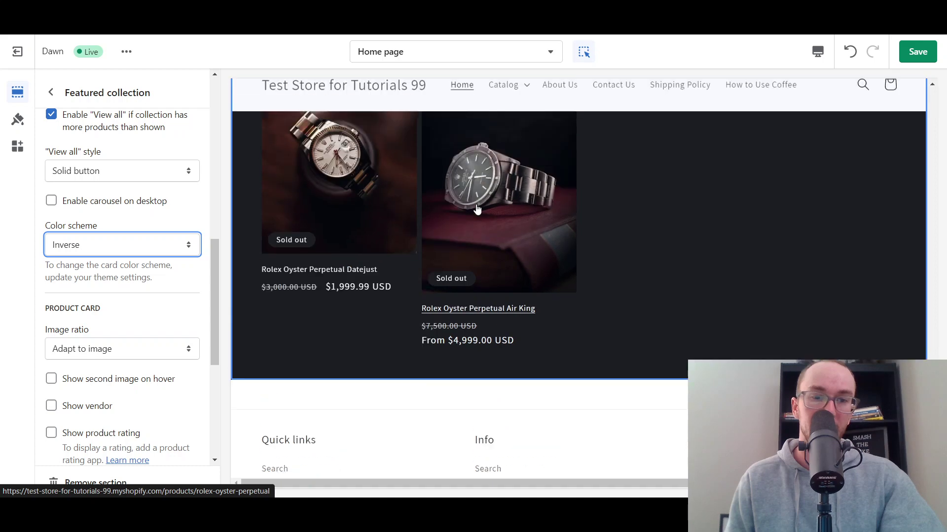
scroll(478, 210, up, 2)
click(74, 245)
click(129, 291)
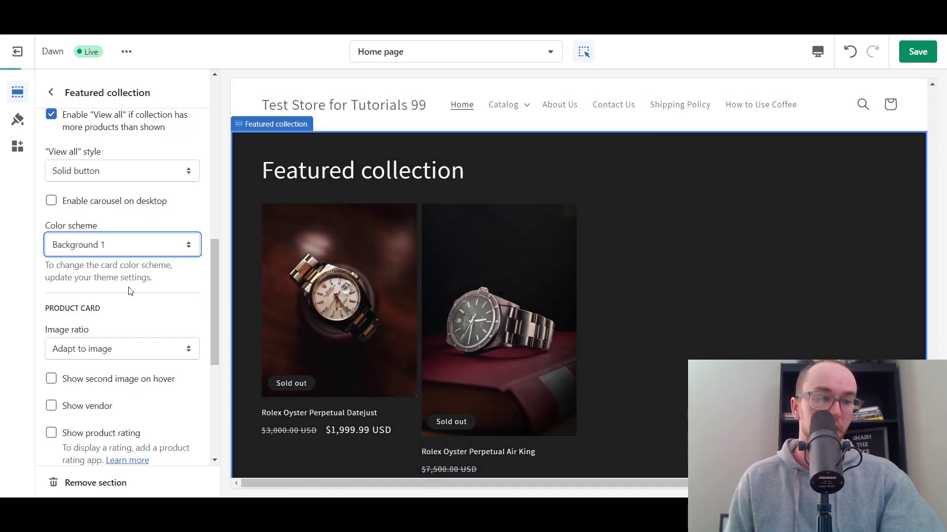
Try the Portrait image ratio for the section's product cards, then set the image ratio to Square.
scroll(141, 320, down, 1)
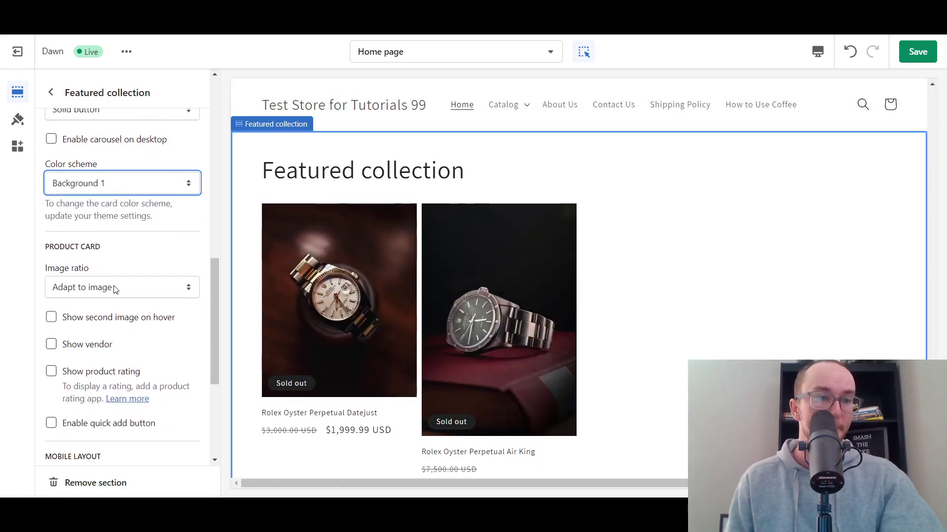
scroll(165, 265, down, 1)
click(93, 220)
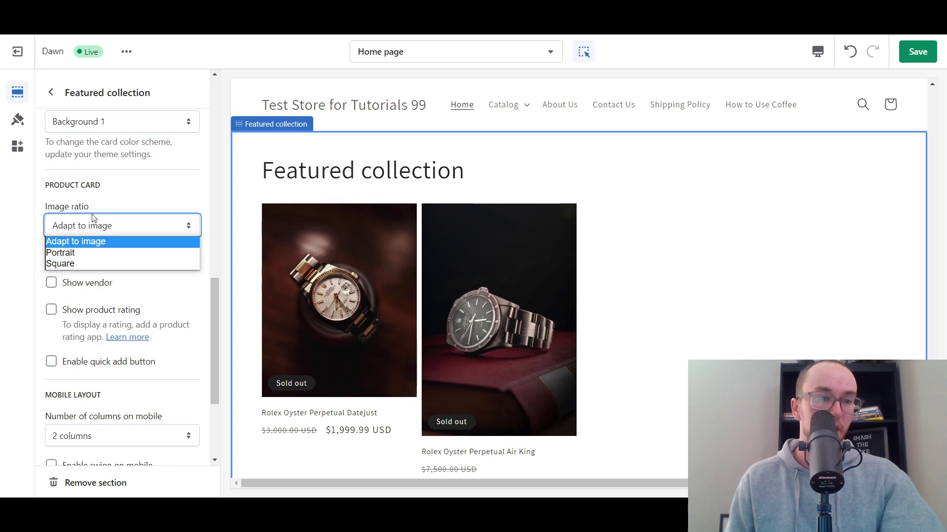
click(103, 250)
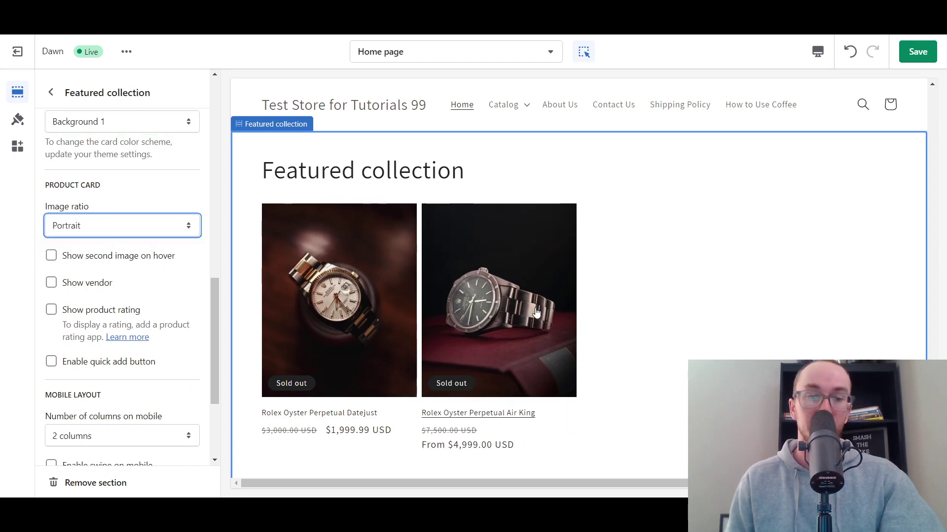
click(160, 221)
click(133, 264)
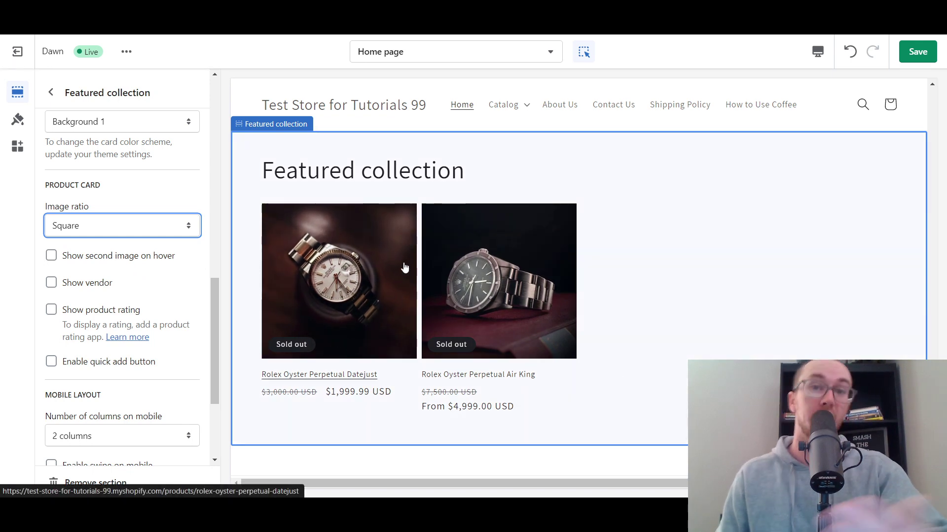
Try the second image on hover and the quick add button on the product cards, turning each off again.
click(110, 262)
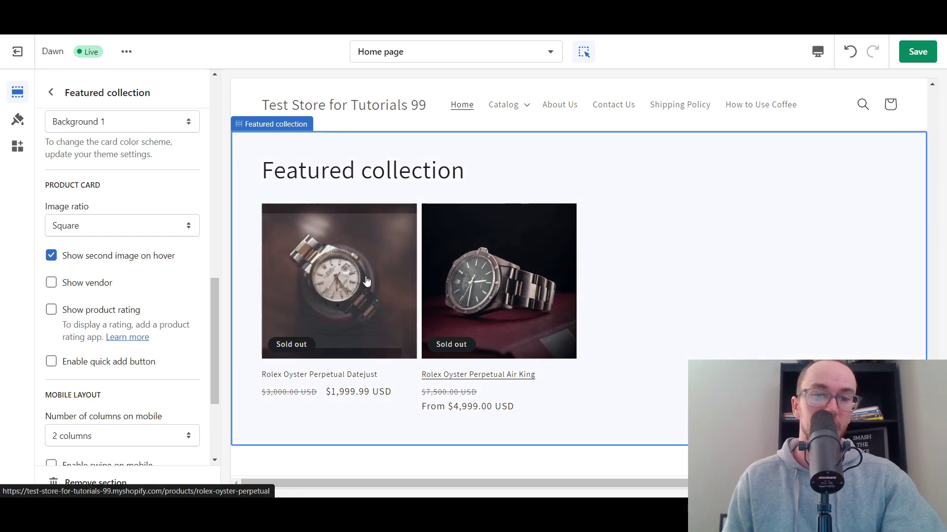
click(74, 256)
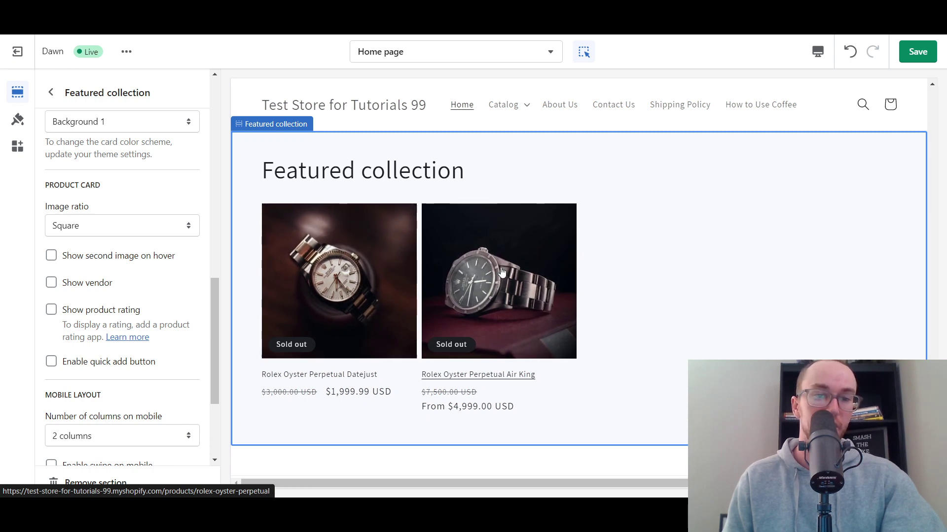
scroll(151, 343, down, 1)
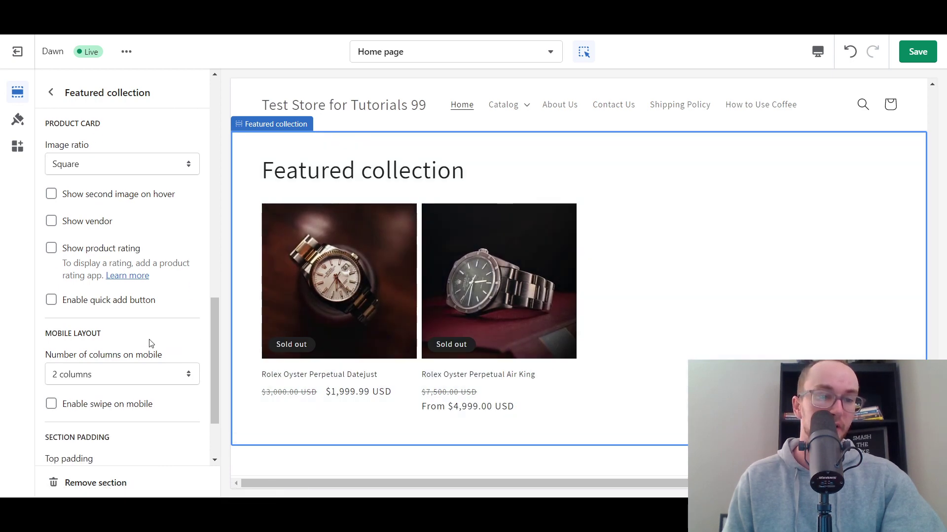
click(127, 305)
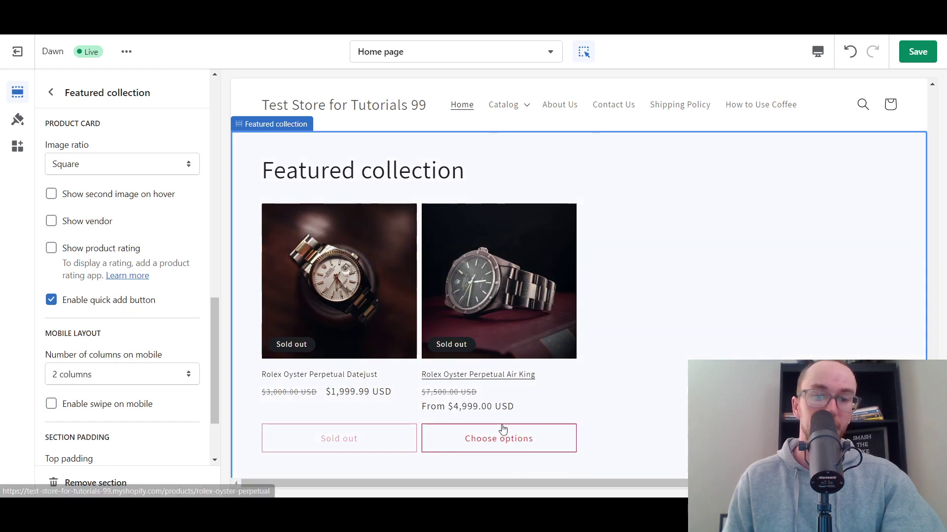
click(99, 301)
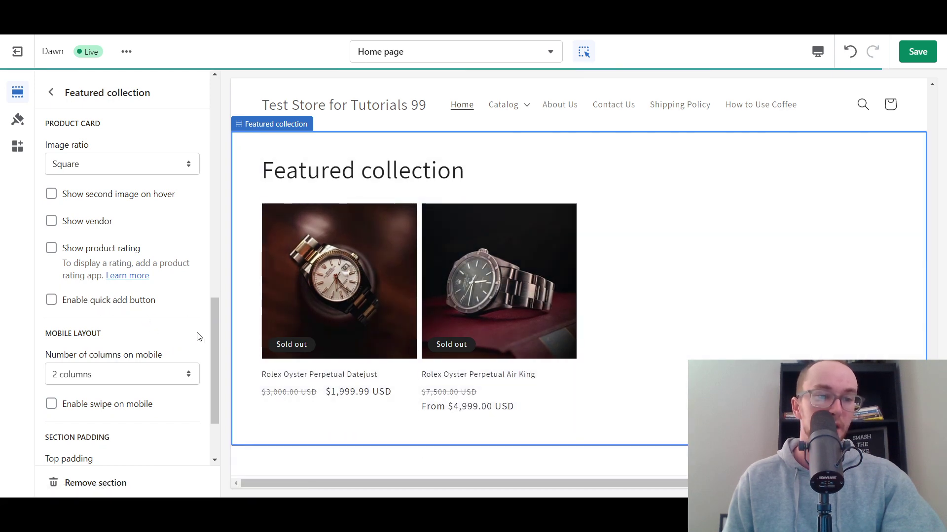
Review the section's mobile layout and padding settings, then set its heading size to Small.
scroll(199, 336, down, 2)
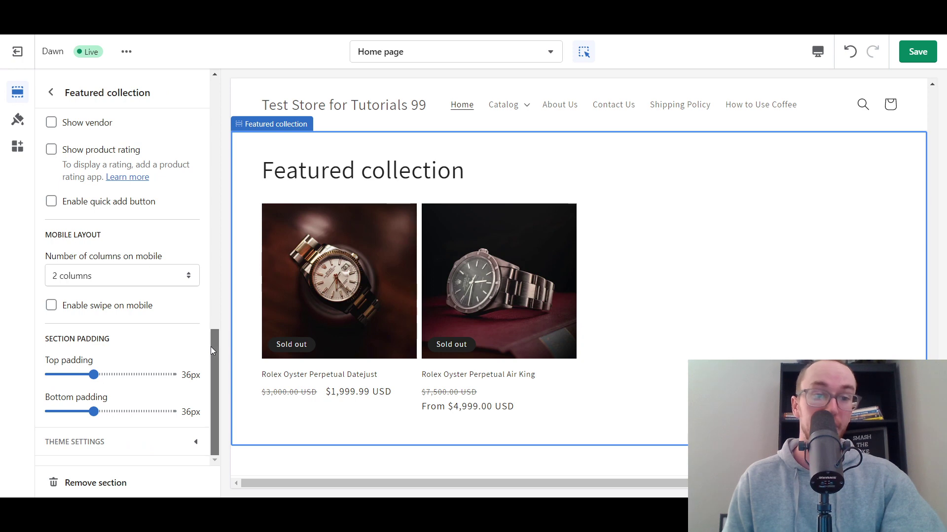
drag(211, 348, 191, 114)
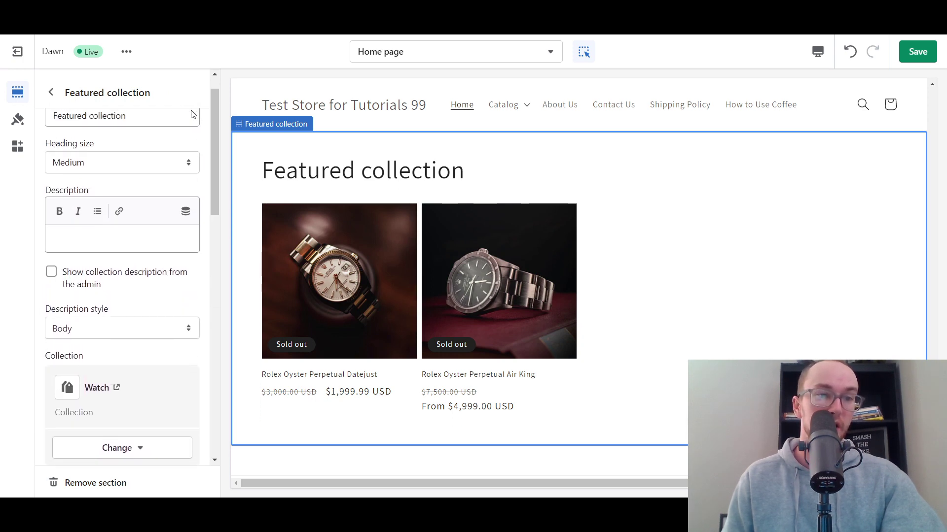
scroll(118, 184, up, 1)
click(123, 197)
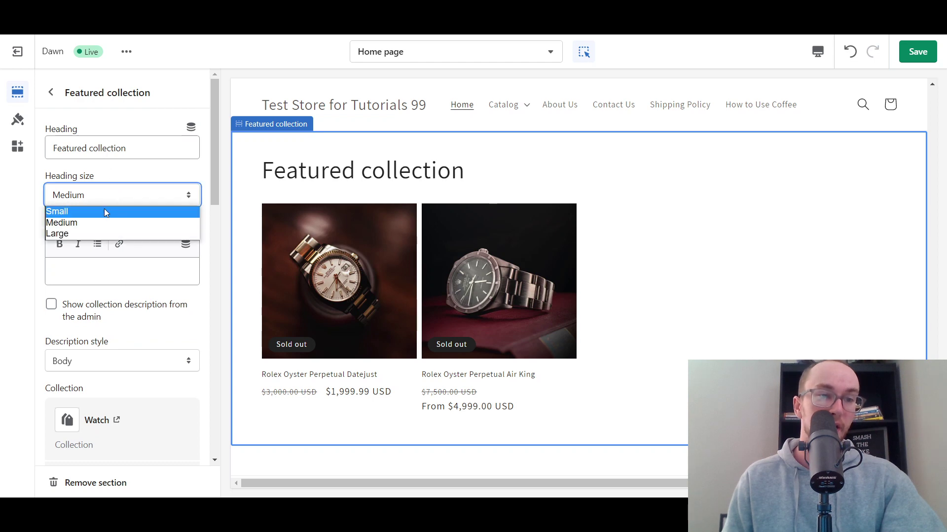
click(104, 209)
scroll(378, 285, up, 2)
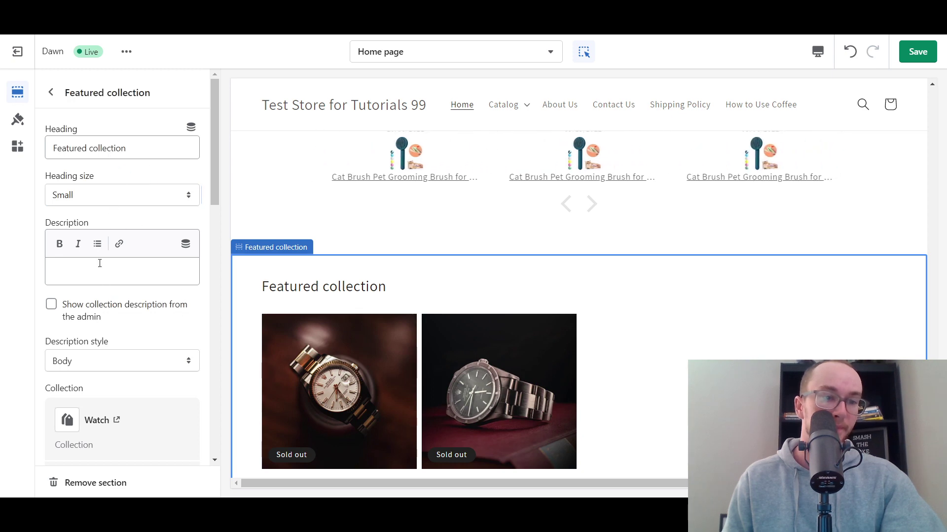
click(116, 193)
click(147, 168)
Return to the home page's section list and move the new Featured collection section directly below the Image banner.
scroll(152, 337, down, 5)
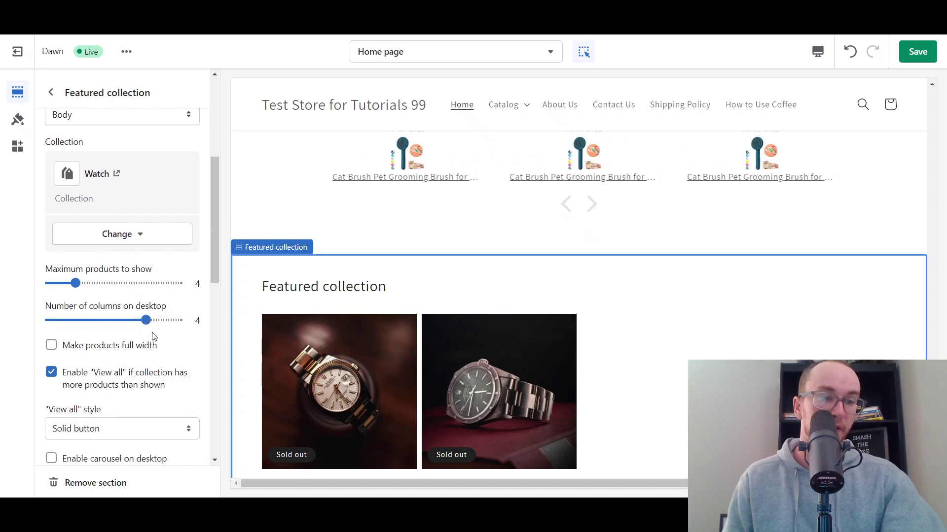
drag(221, 256, 713, 117)
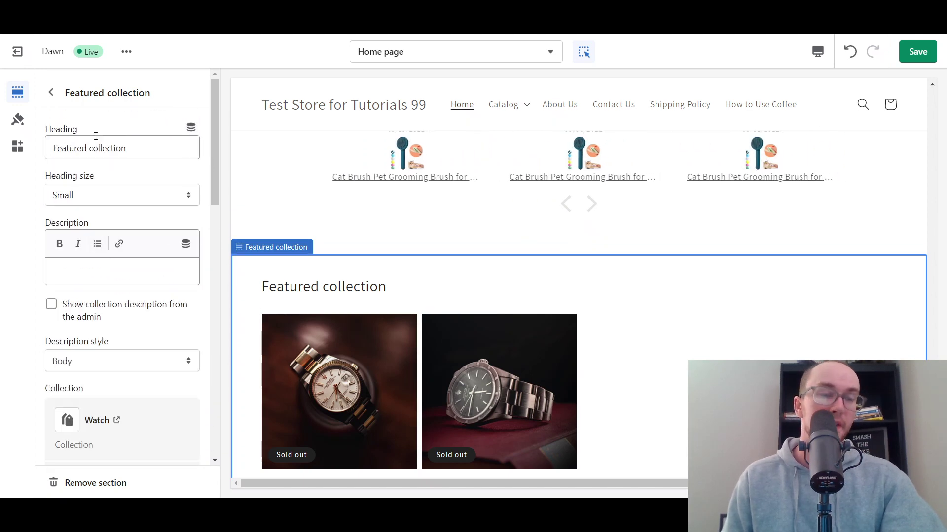
click(51, 93)
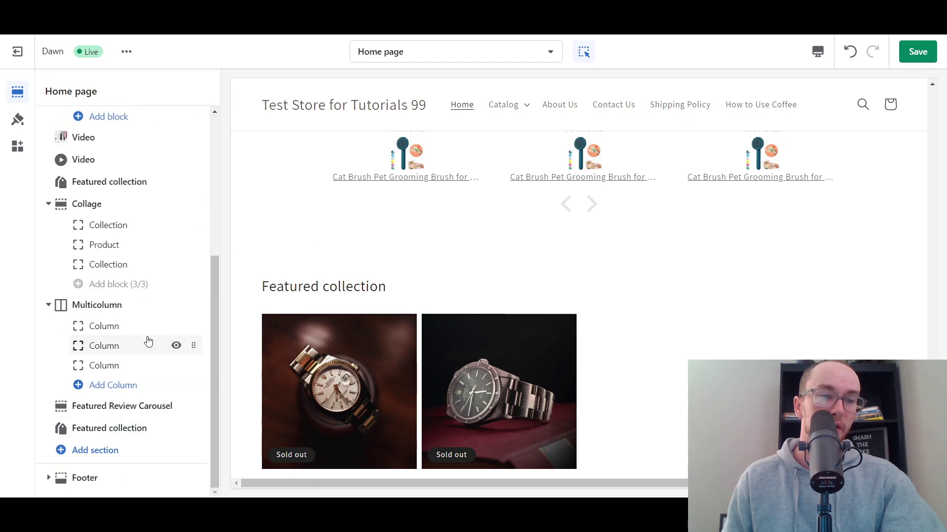
scroll(103, 458, up, 2)
scroll(133, 404, down, 3)
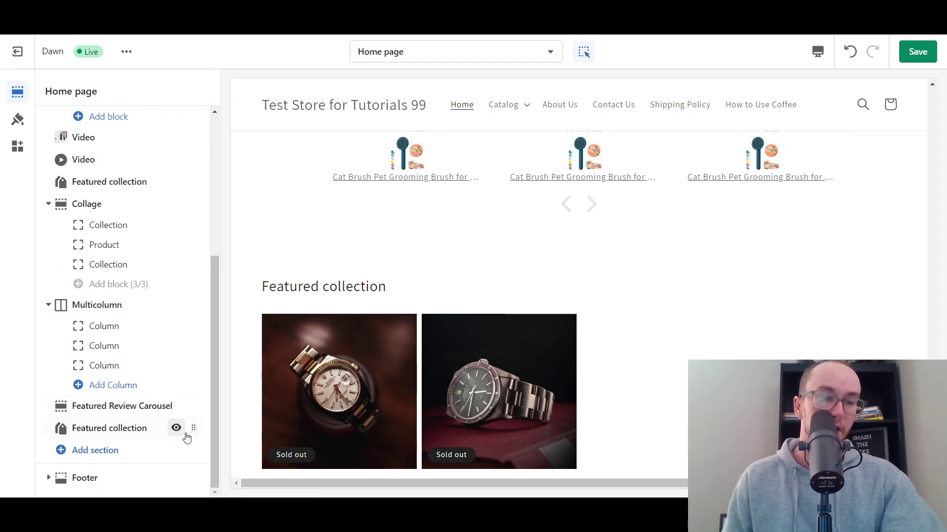
mouse_move(197, 428)
drag(197, 428, 132, 302)
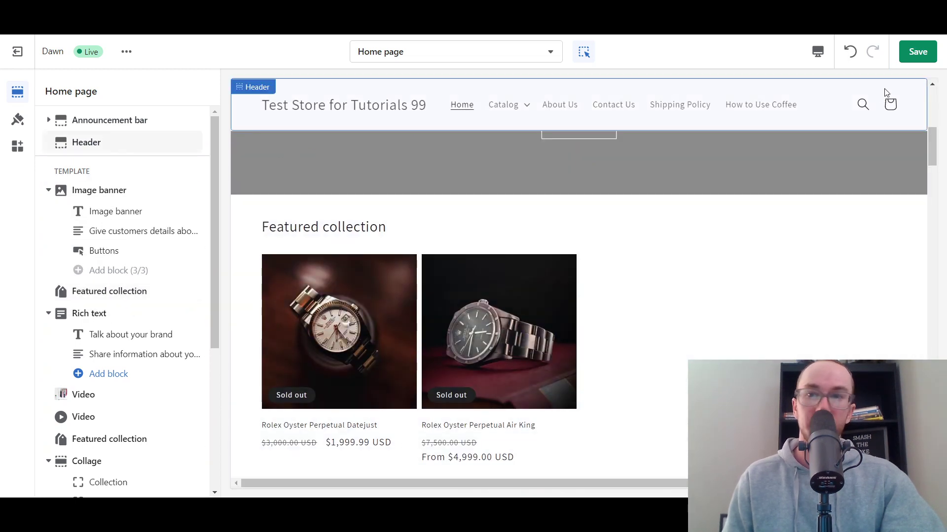
Save the home page changes and check the featured watches below the image banner on the storefront.
click(906, 58)
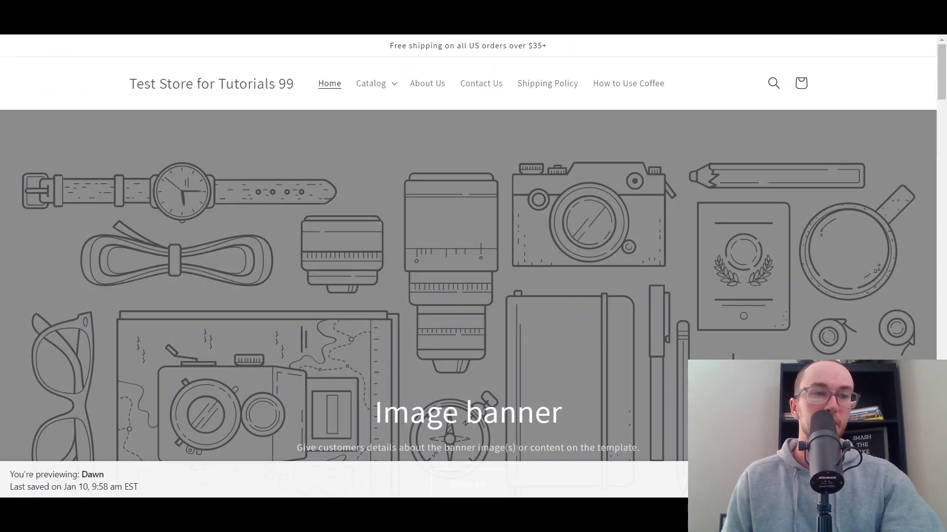
scroll(84, 215, down, 3)
scroll(84, 218, up, 3)
scroll(84, 218, down, 9)
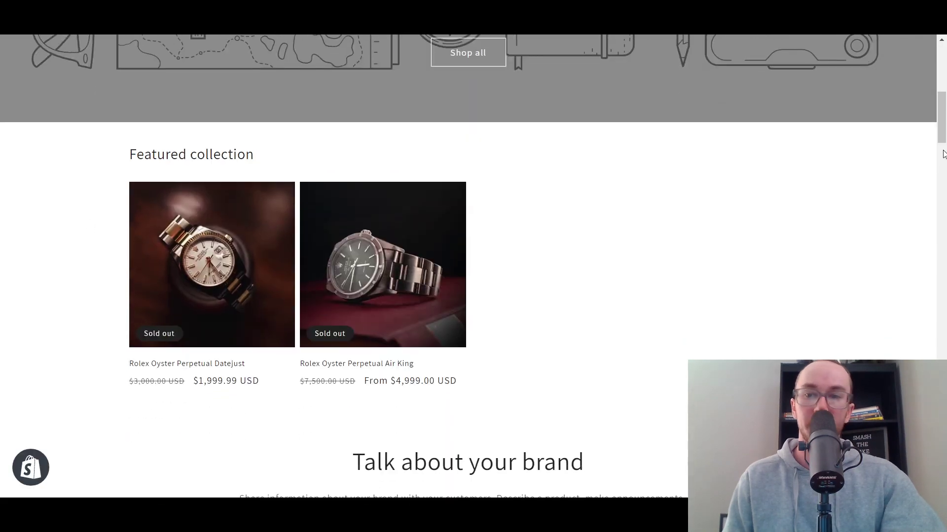
Examine how the Featured collection section presents the two watches between the image banner and the brand text on the storefront home page.
mouse_move(942, 130)
mouse_down()
mouse_move(944, 78)
mouse_move(942, 135)
mouse_up()
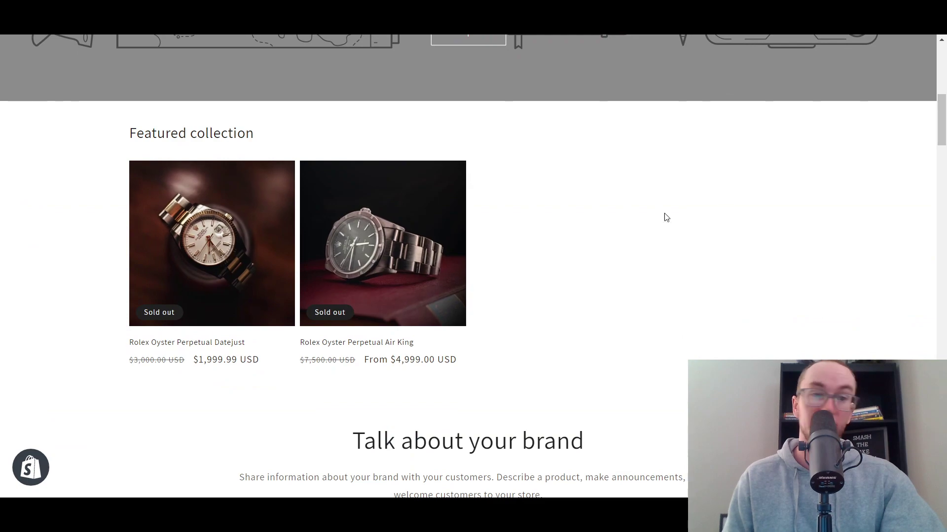
scroll(945, 150, down, 8)
scroll(943, 123, up, 11)
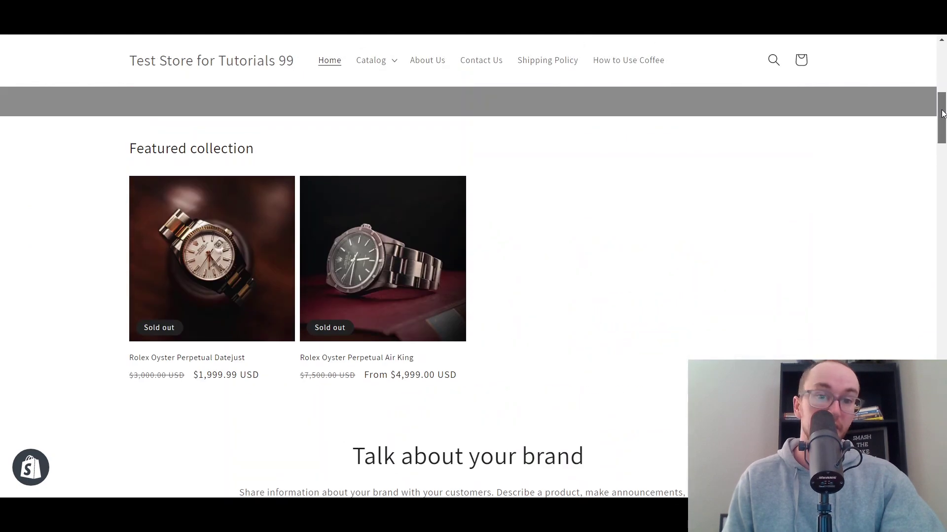
scroll(940, 90, up, 6)
scroll(372, 286, down, 9)
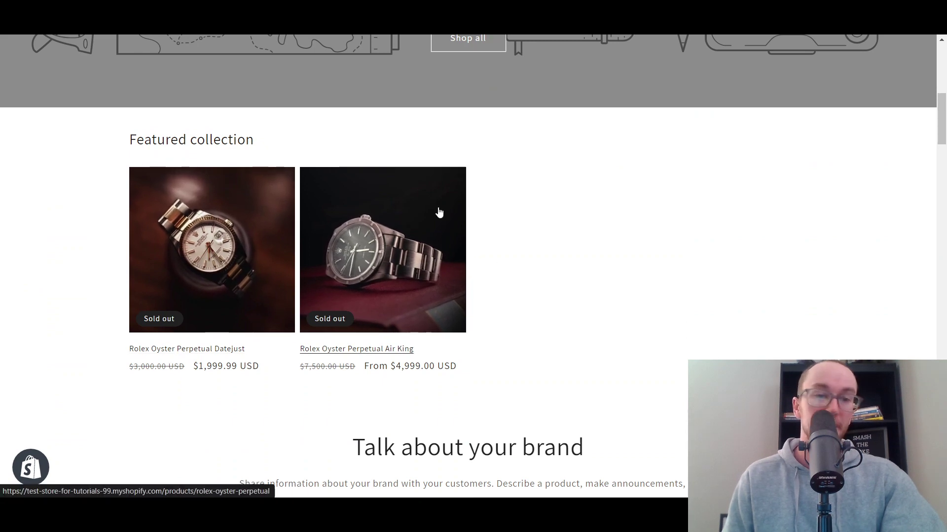
scroll(459, 327, up, 4)
scroll(213, 373, down, 3)
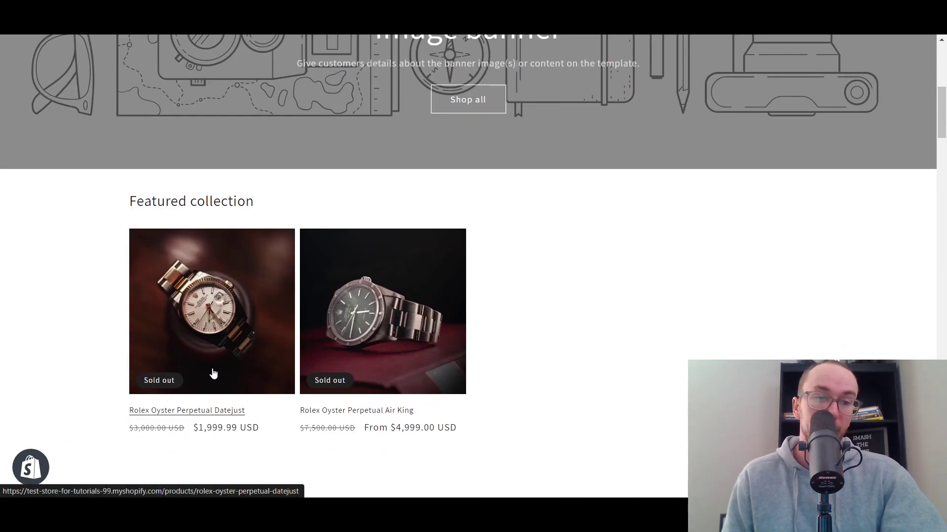
Open the Watch collection from the storefront's Catalog navigation and review its description and product listing.
drag(944, 109, 943, 49)
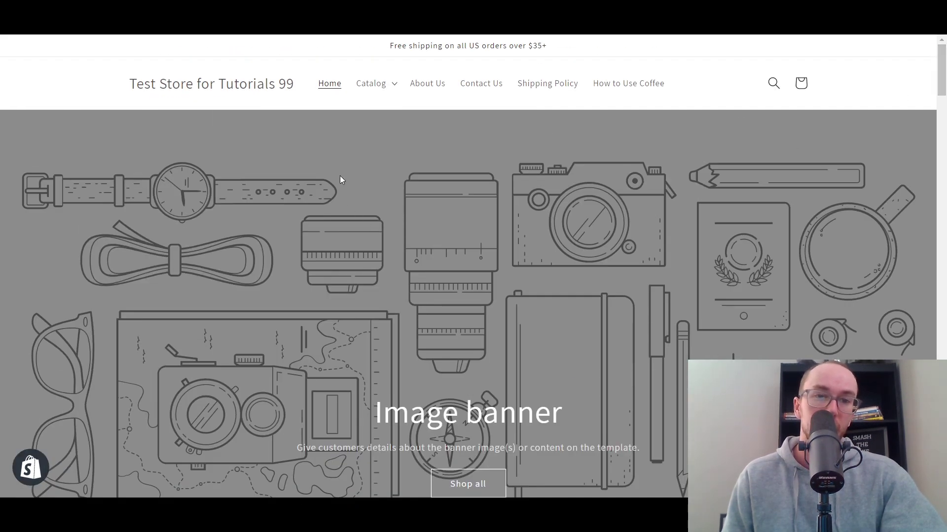
click(372, 91)
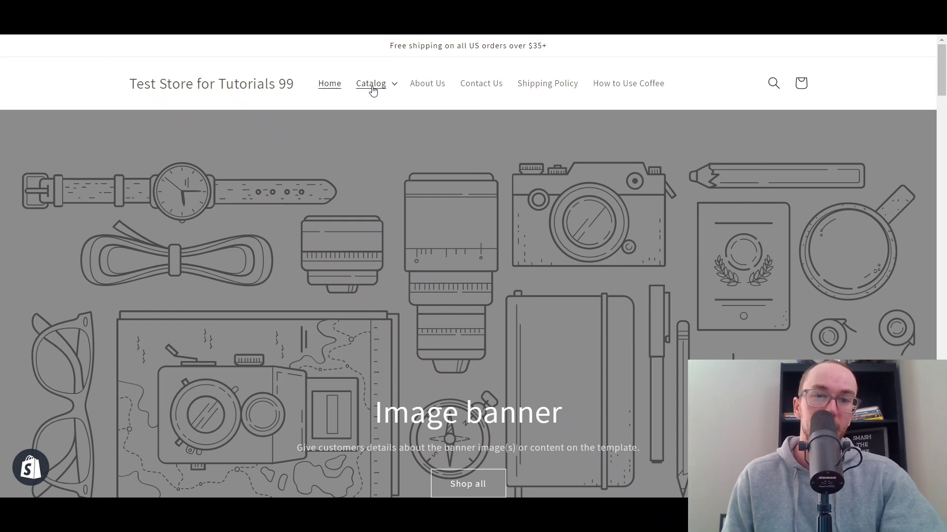
click(372, 88)
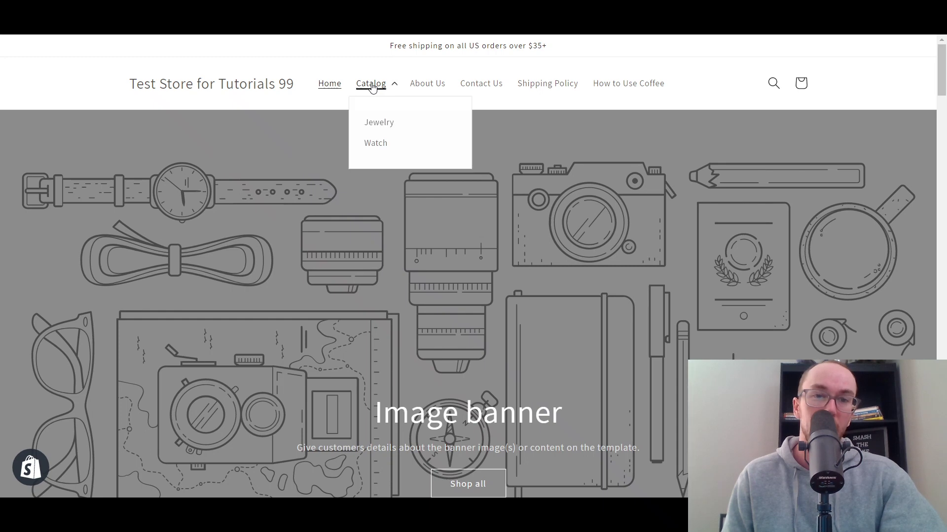
click(378, 150)
scroll(933, 248, down, 5)
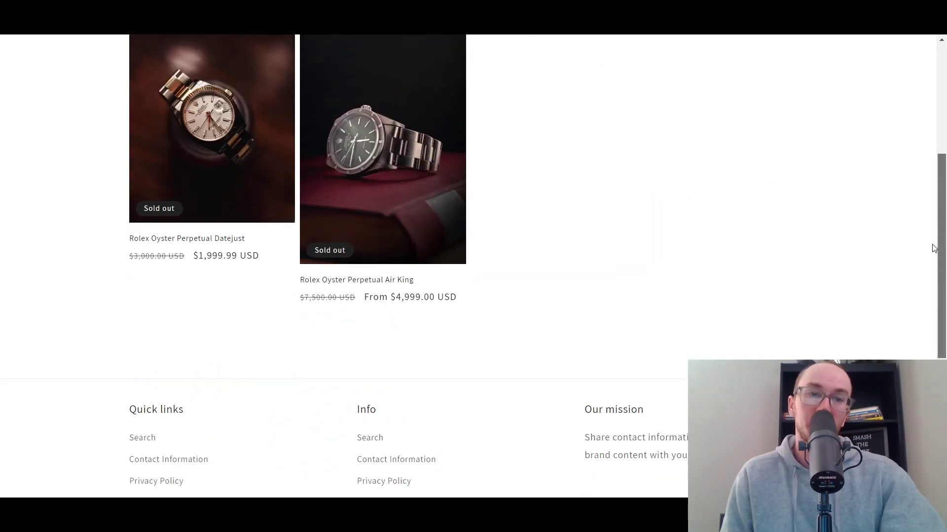
scroll(933, 248, down, 2)
scroll(924, 260, up, 10)
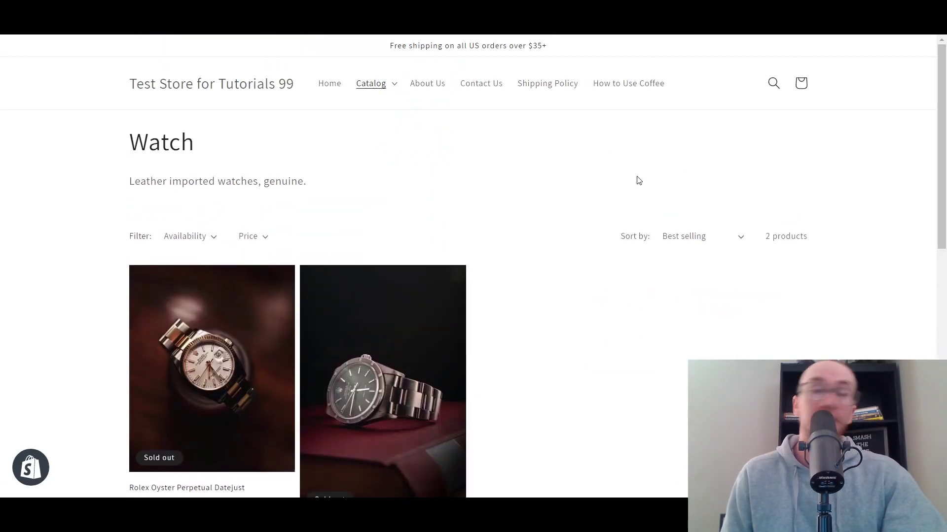
Return from the Watch collection to the storefront's home page.
click(280, 97)
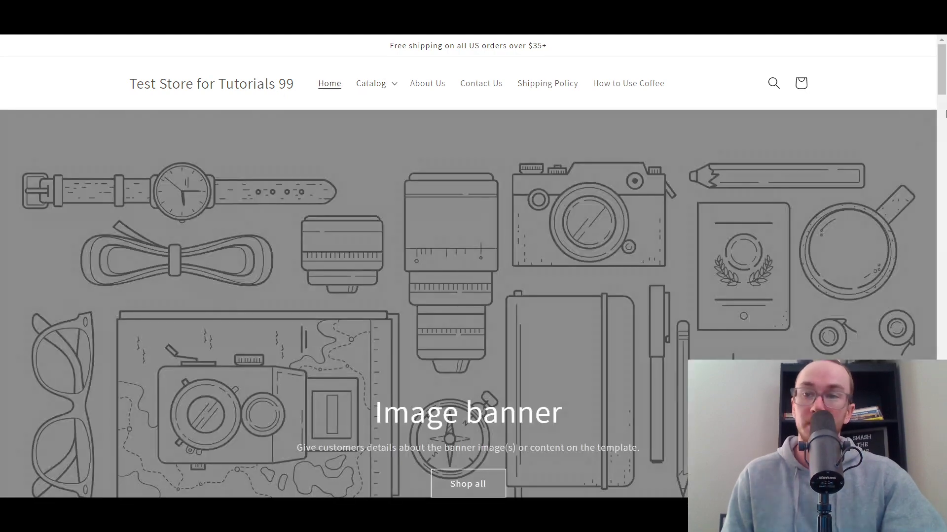
mouse_move(944, 91)
mouse_down()
mouse_move(941, 164)
mouse_move(933, 75)
mouse_up()
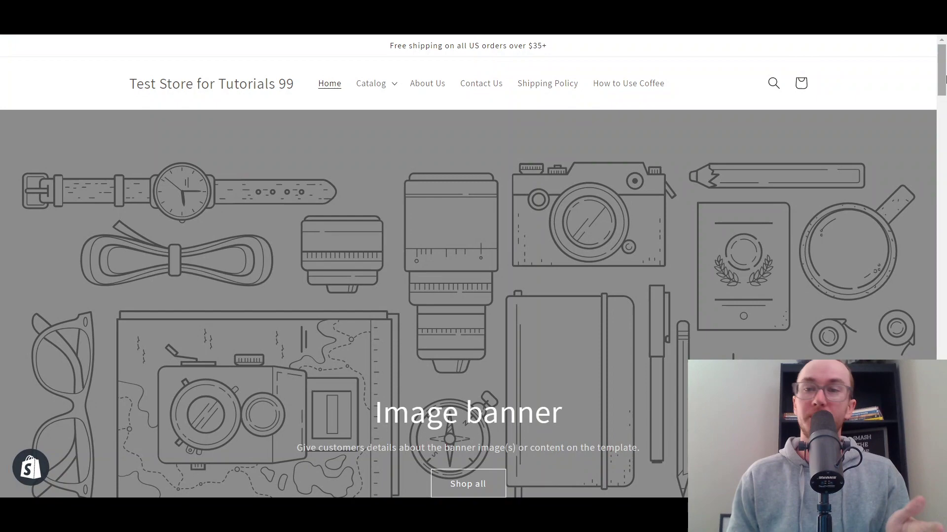
drag(943, 79, 943, 55)
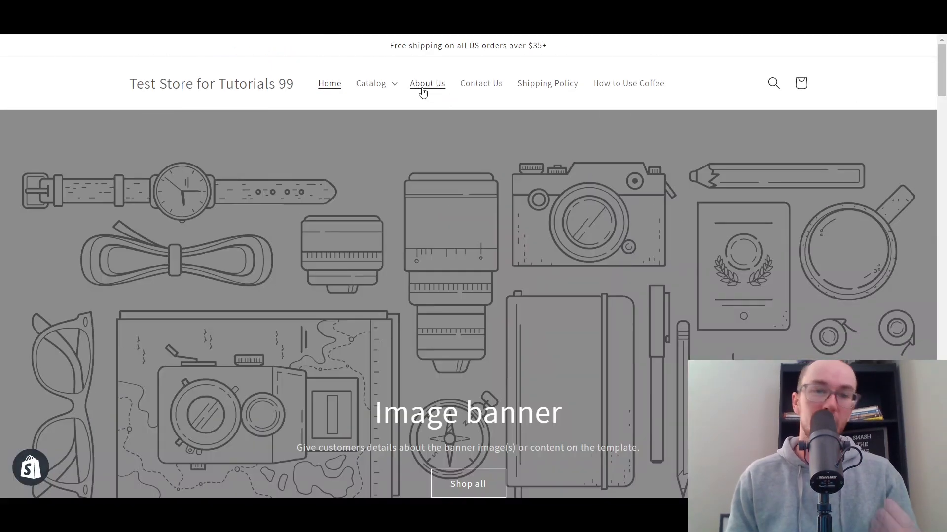